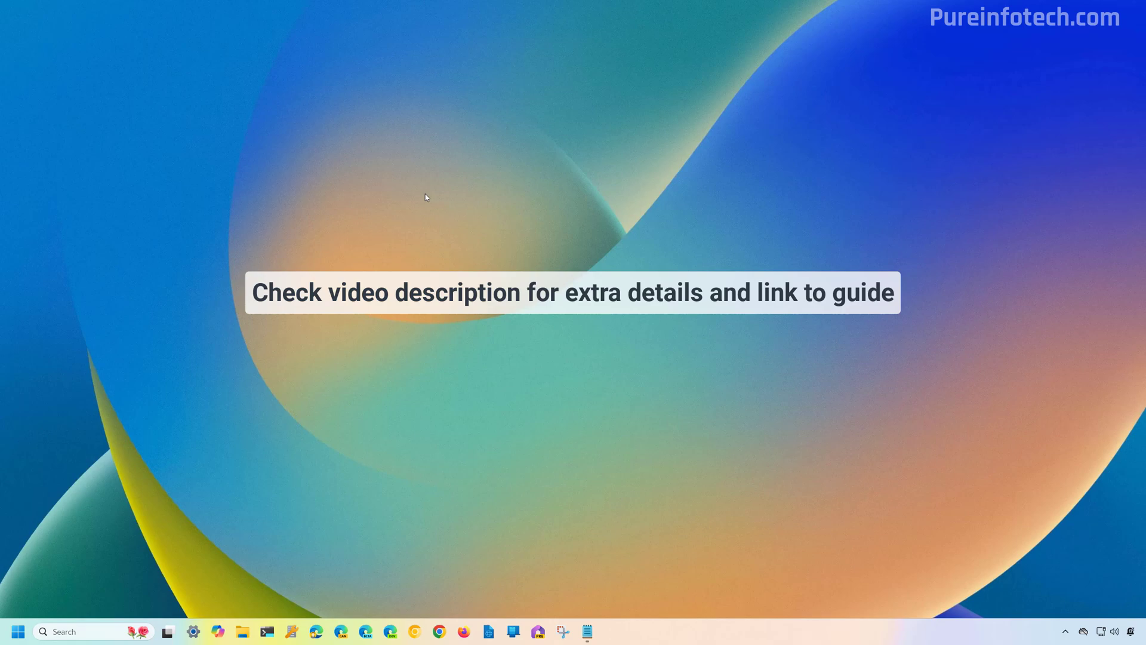
# Launch Settings and go through Network & internet > Wi-Fi to the tsunami network's properties.
pyautogui.press('super')
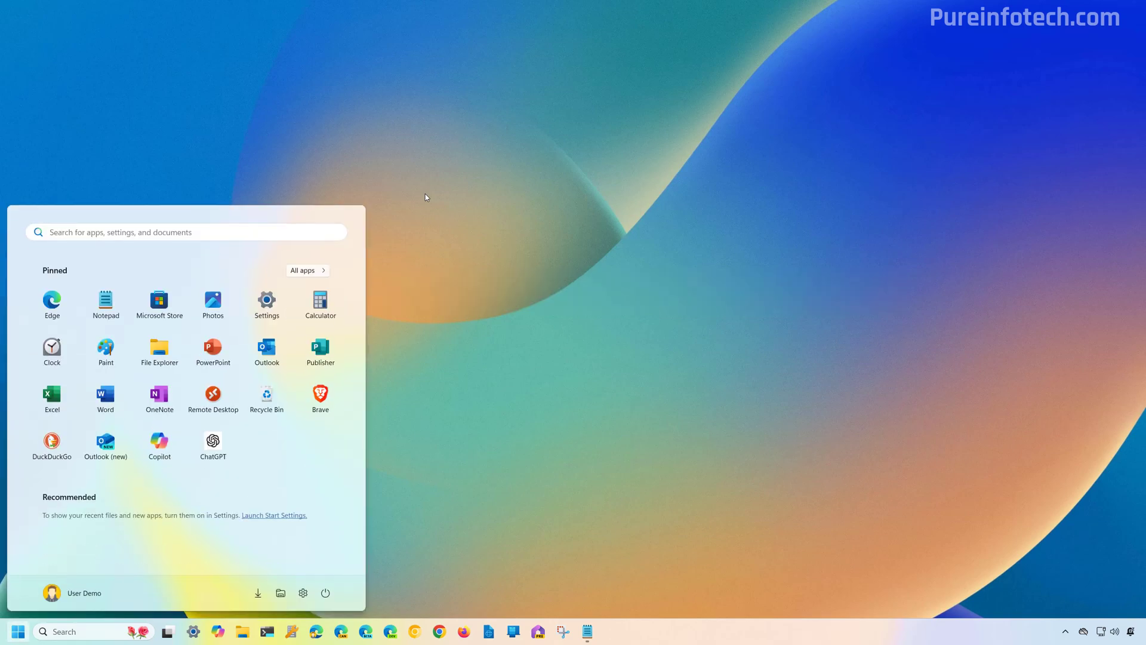
pyautogui.write('settings')
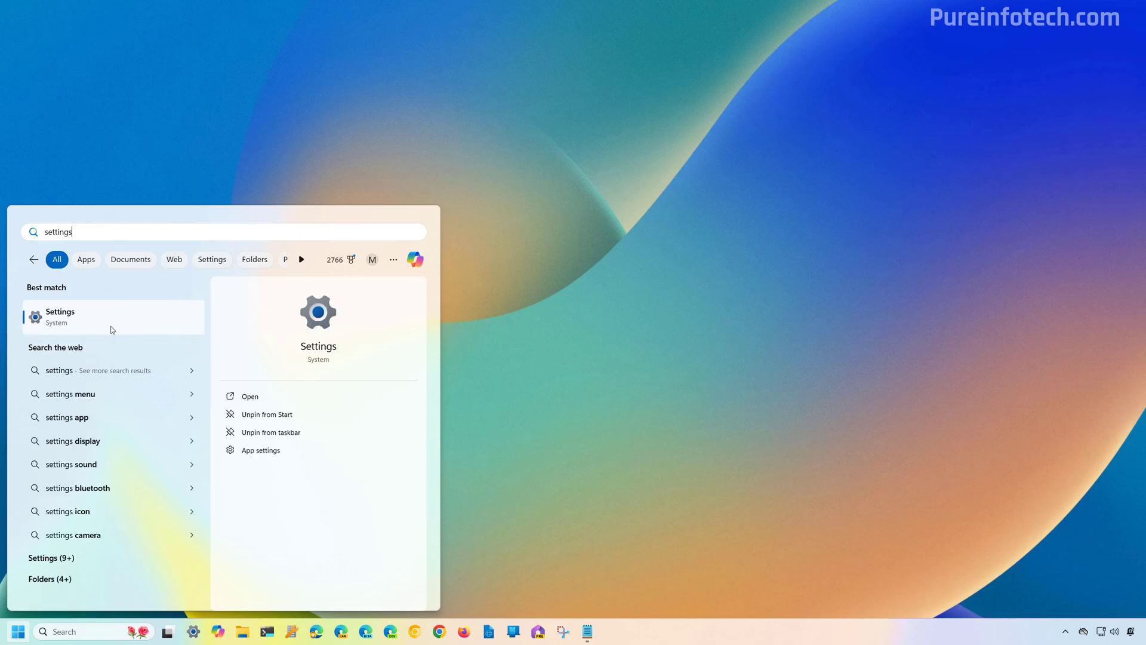
pyautogui.click(114, 330)
pyautogui.click(275, 282)
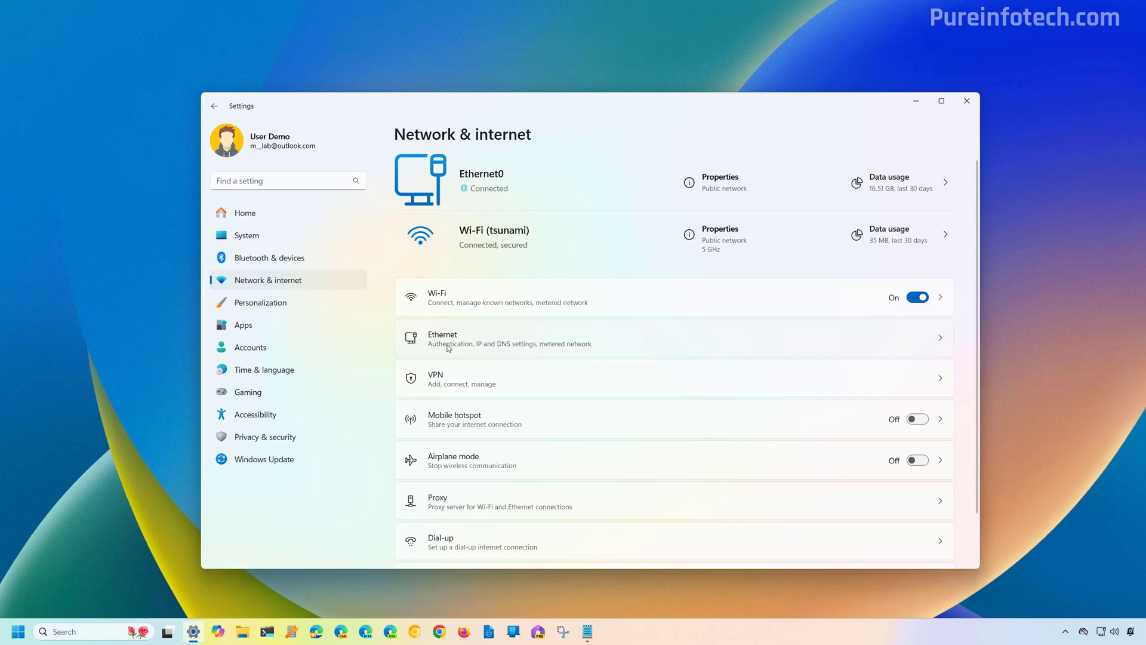
pyautogui.click(469, 302)
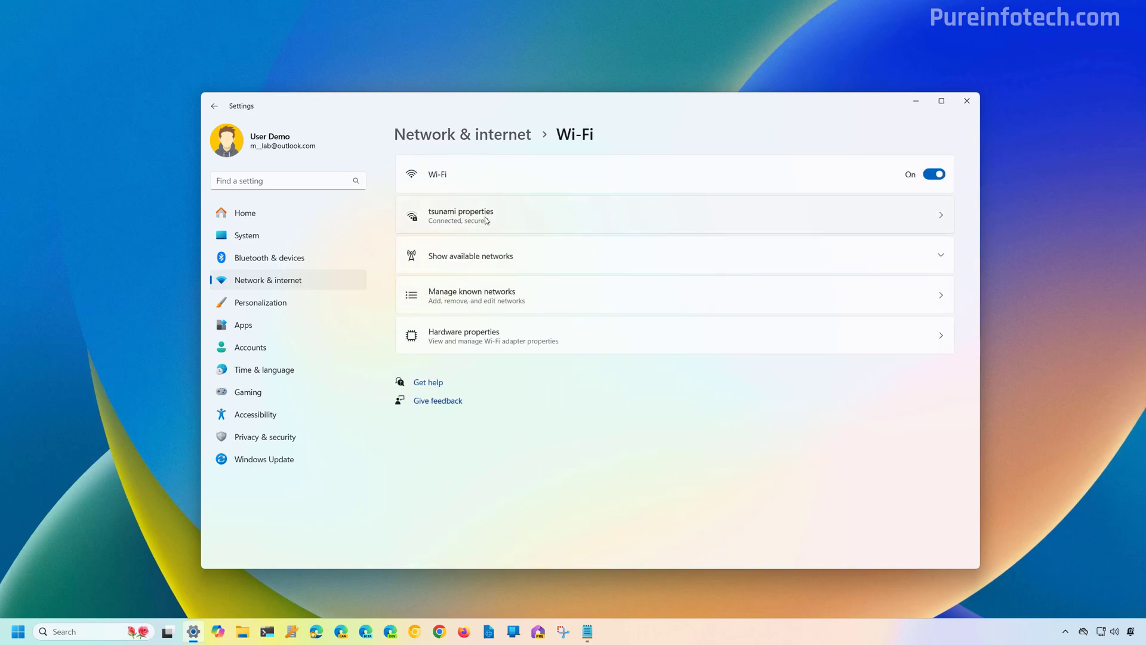
pyautogui.hotkey('alt', 'Left')
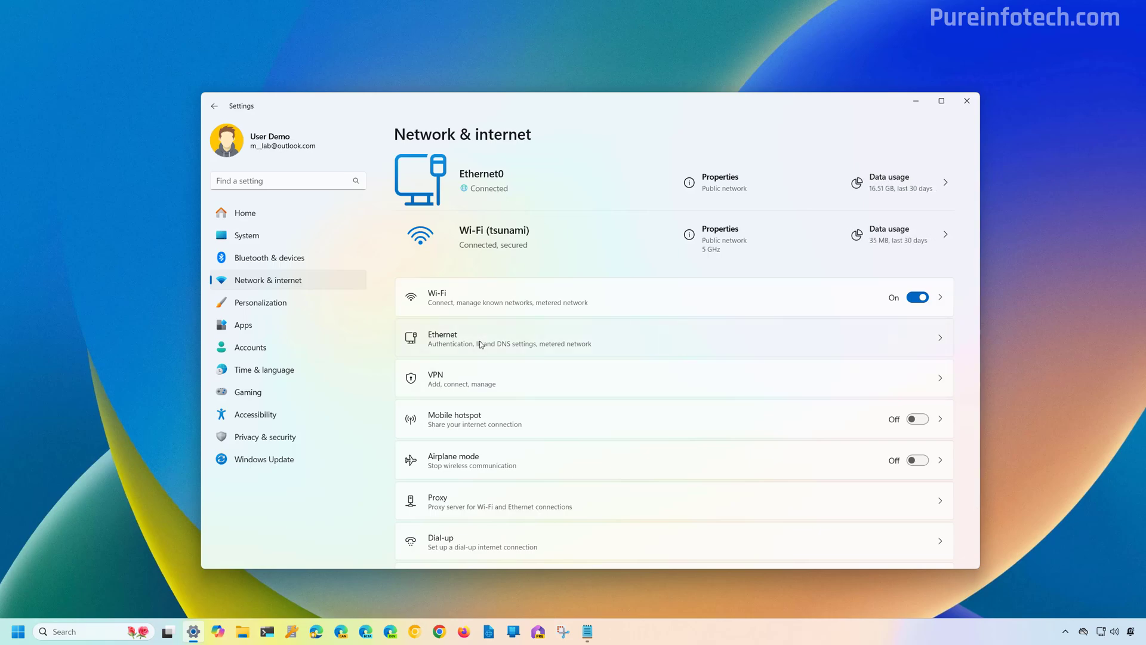
pyautogui.click(480, 344)
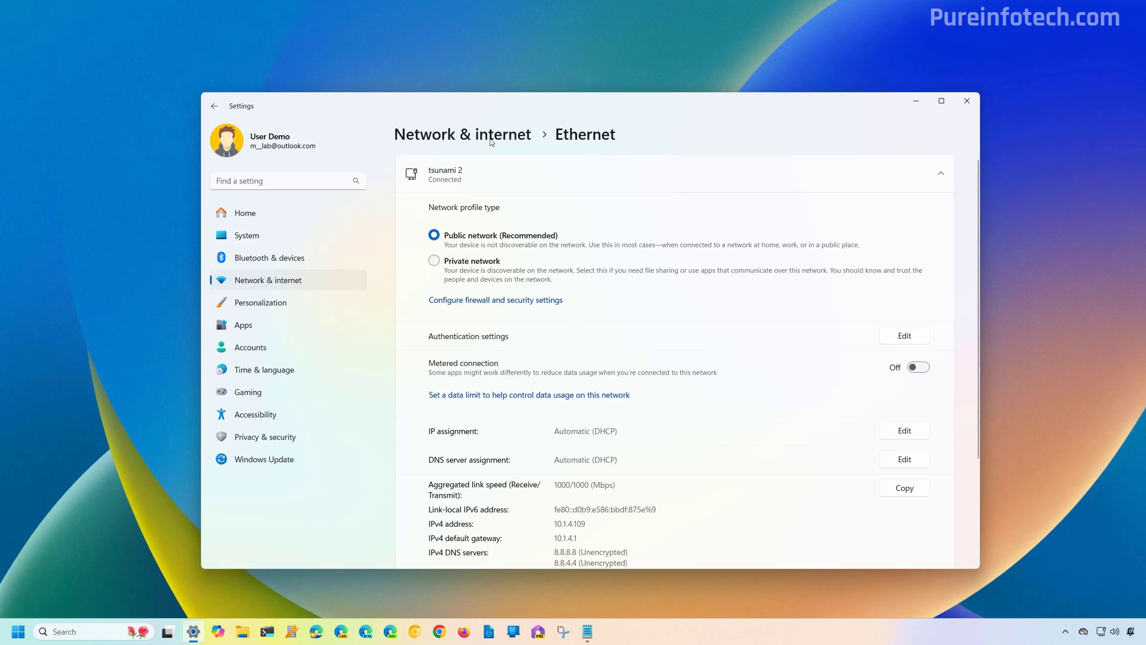
pyautogui.click(463, 134)
pyautogui.click(467, 293)
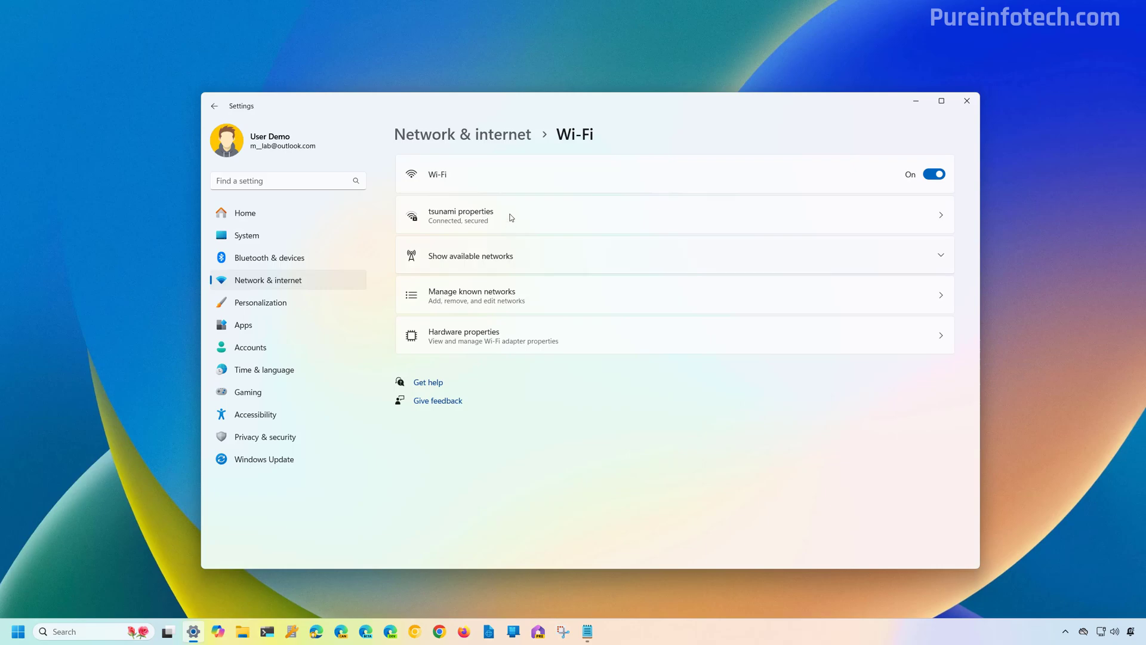
pyautogui.click(509, 220)
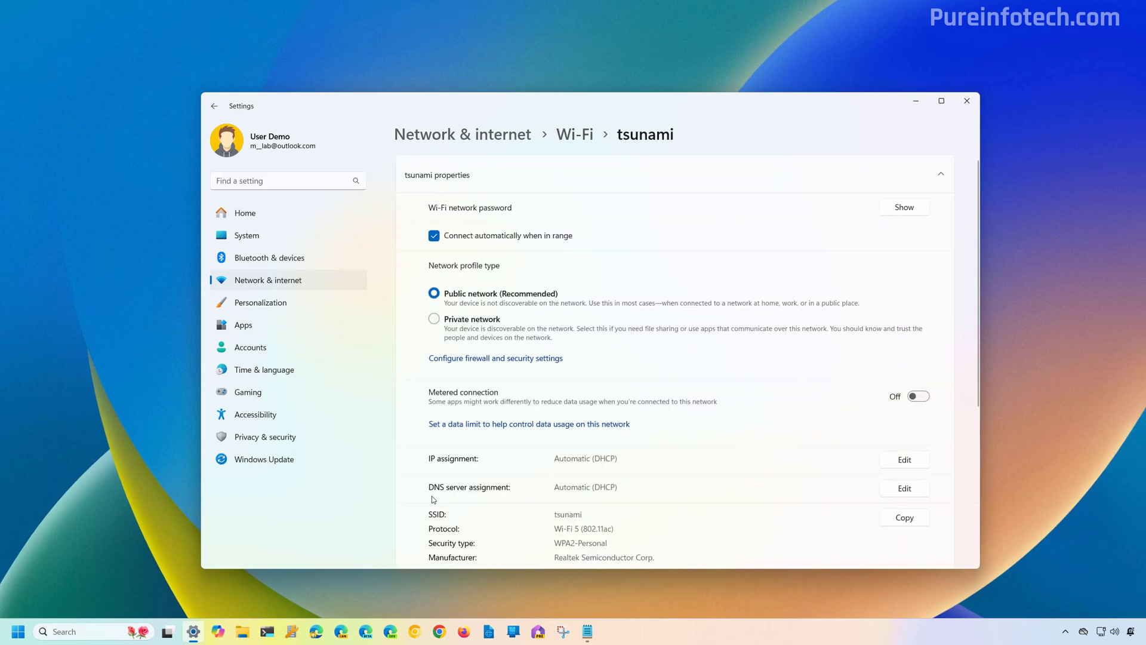
# Edit the DNS server assignment, switching it to Manual with IPv4 turned on.
pyautogui.click(905, 489)
pyautogui.click(514, 315)
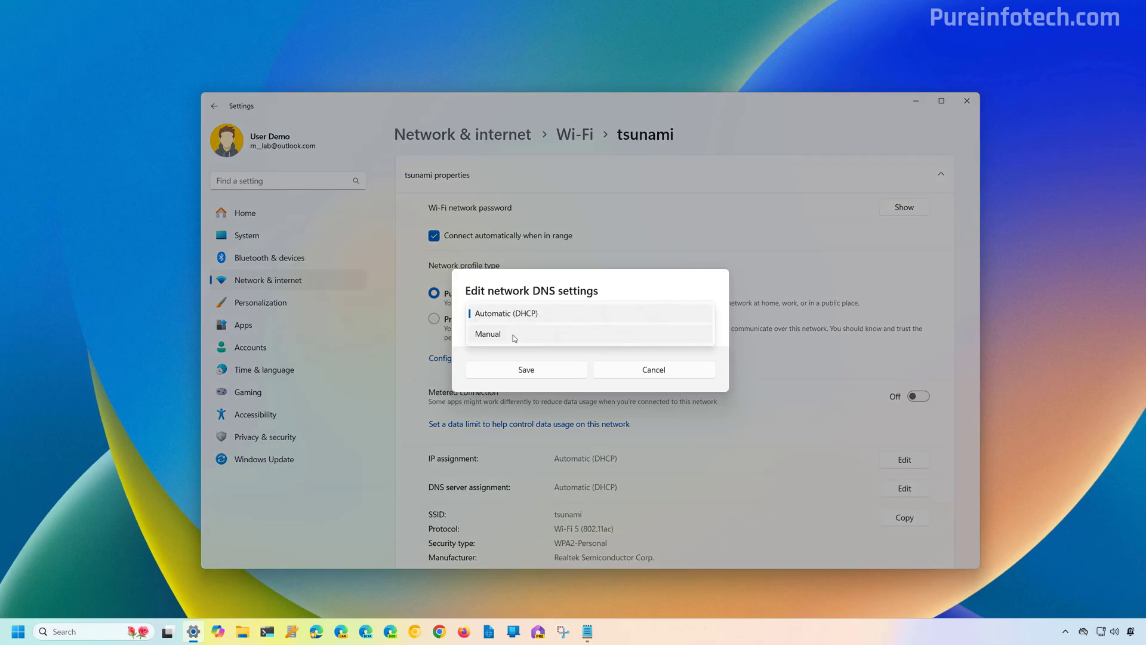
pyautogui.click(514, 338)
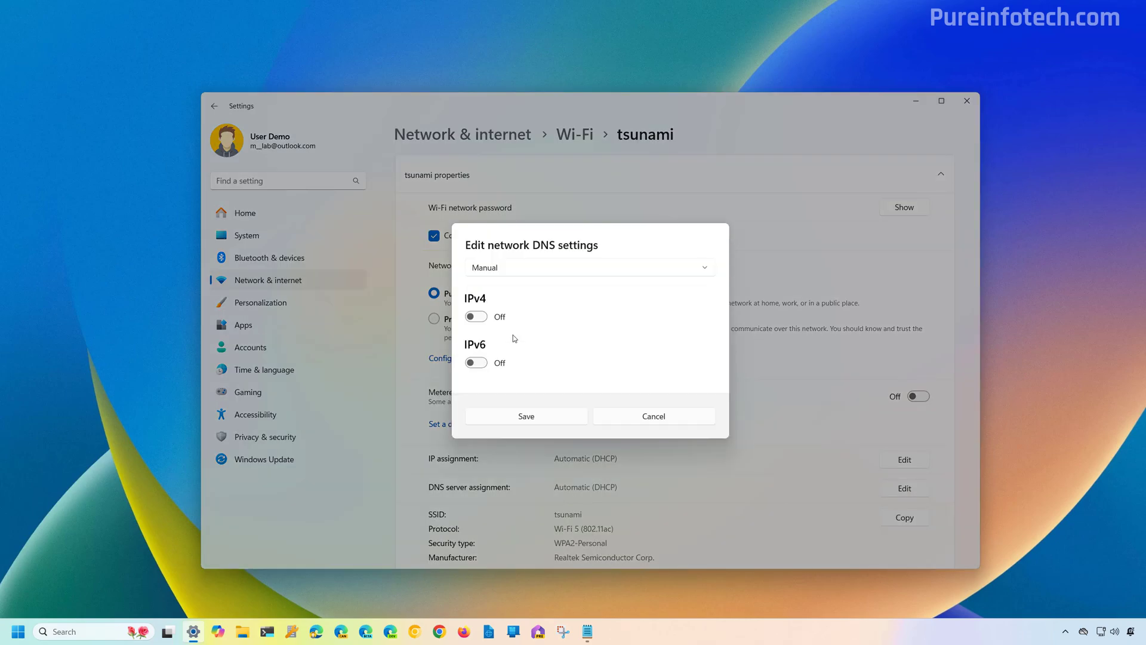
pyautogui.click(480, 318)
pyautogui.click(506, 269)
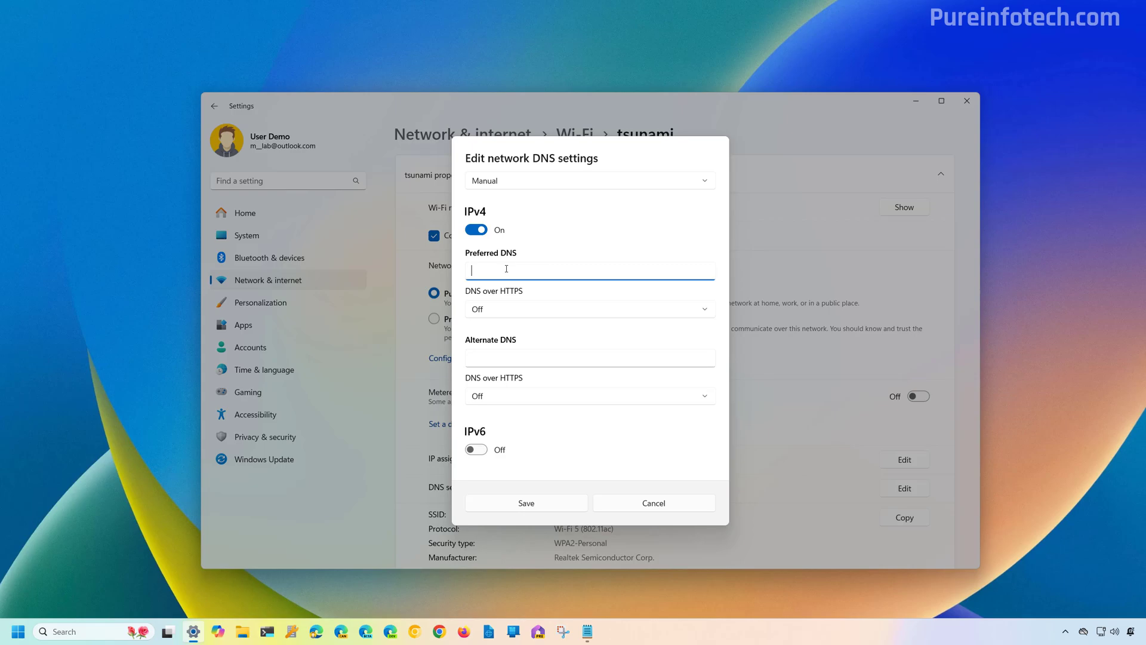
# Copy the Cloudflare addresses 1.1.1.1 and 1.0.0.1 from the Notepad notes.
pyautogui.click(587, 633)
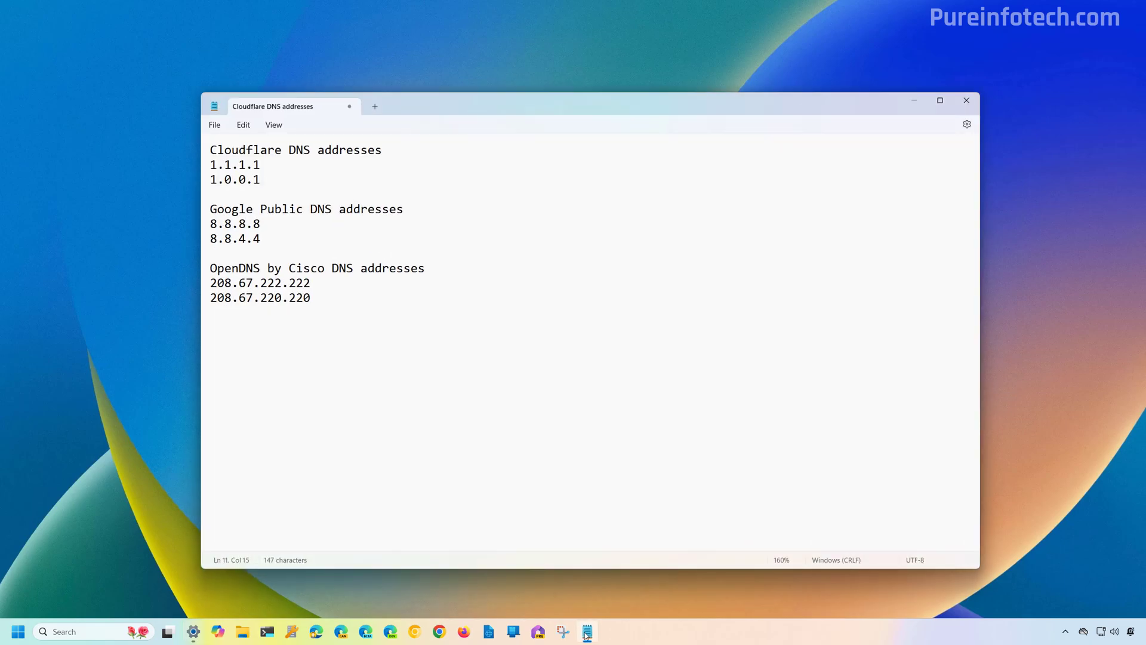
pyautogui.moveTo(377, 183); pyautogui.dragTo(211, 168)
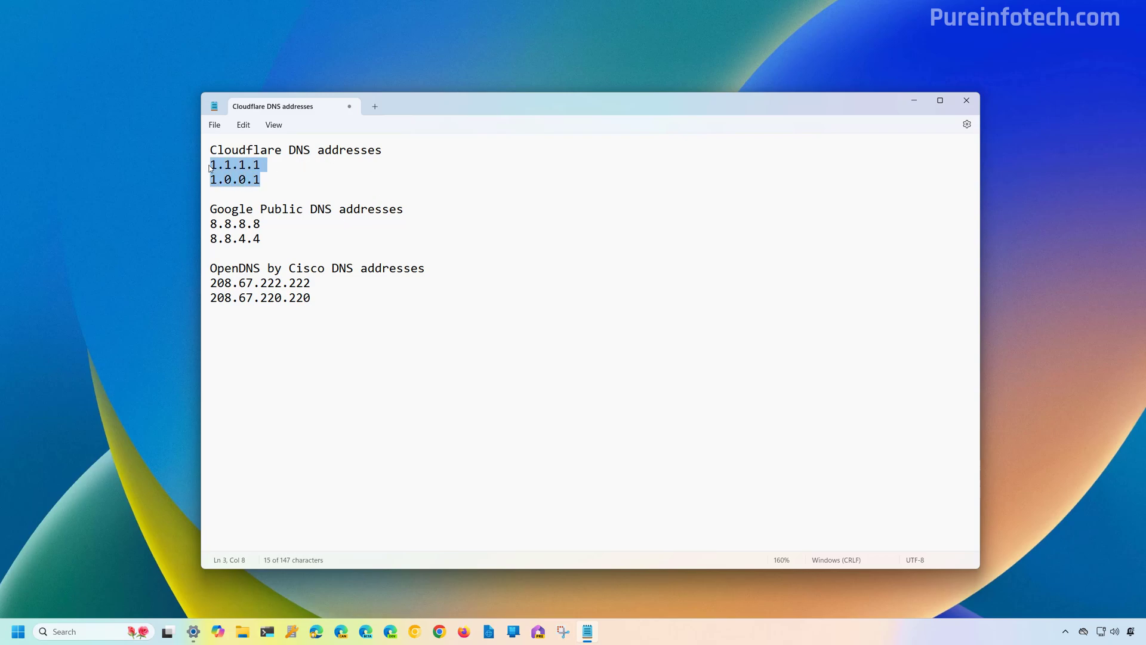
pyautogui.hotkey('alt', 'Tab')
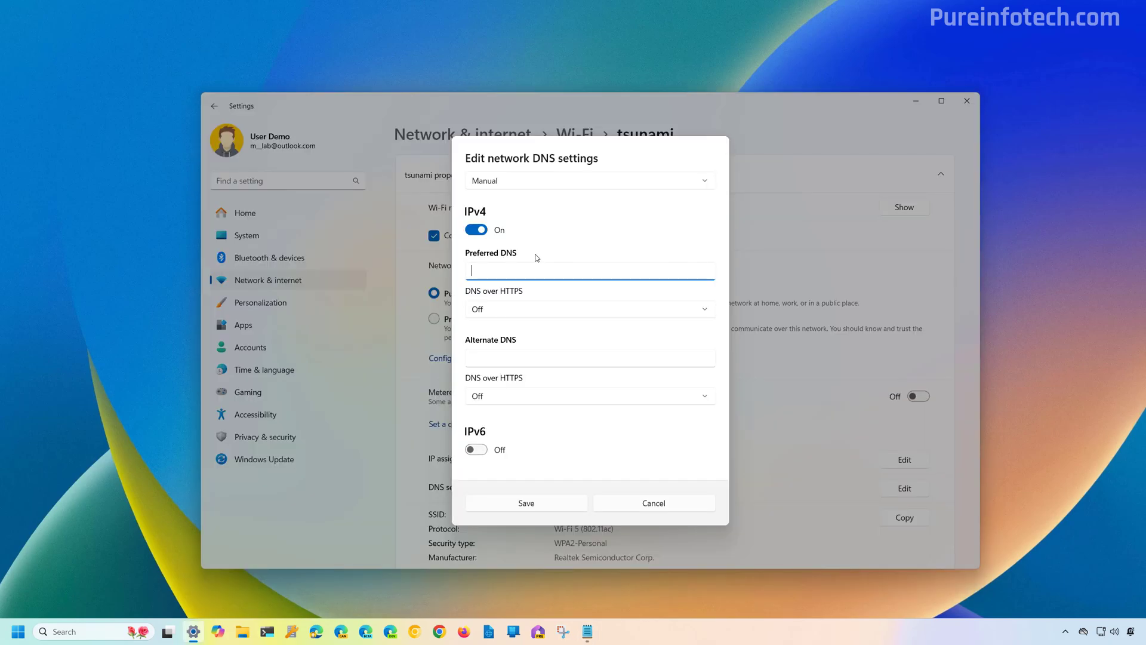
# Set preferred DNS 1.1.1.1 with DNS over HTTPS On (automatic template) and plaintext fallback.
pyautogui.write('1.1.1.1')
pyautogui.click(568, 327)
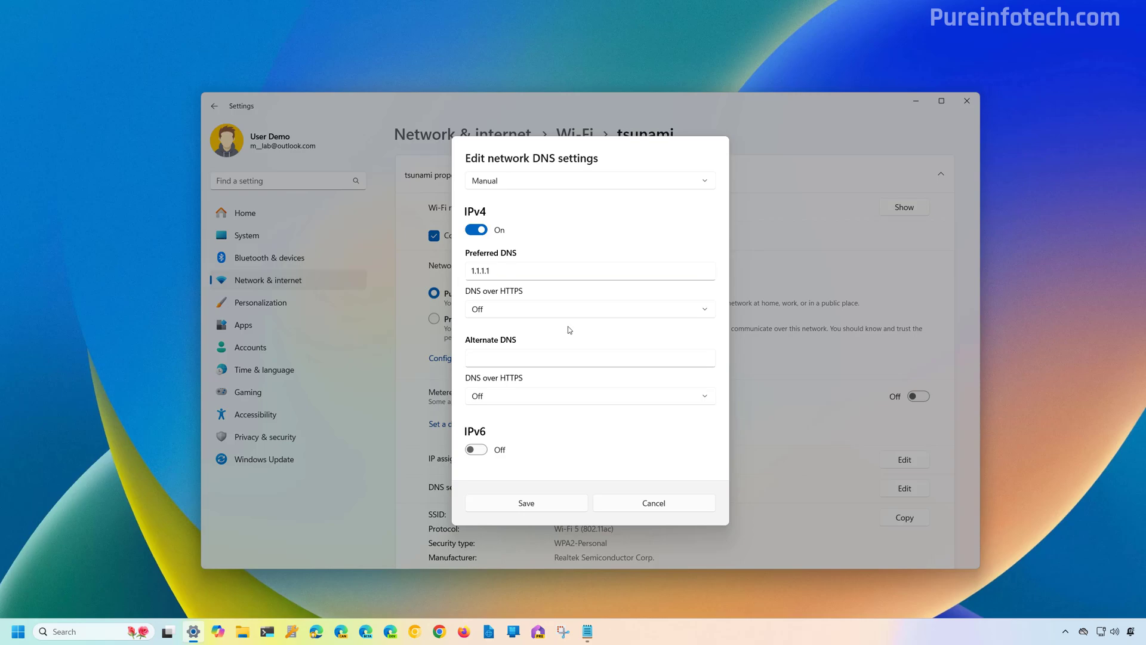
pyautogui.click(524, 311)
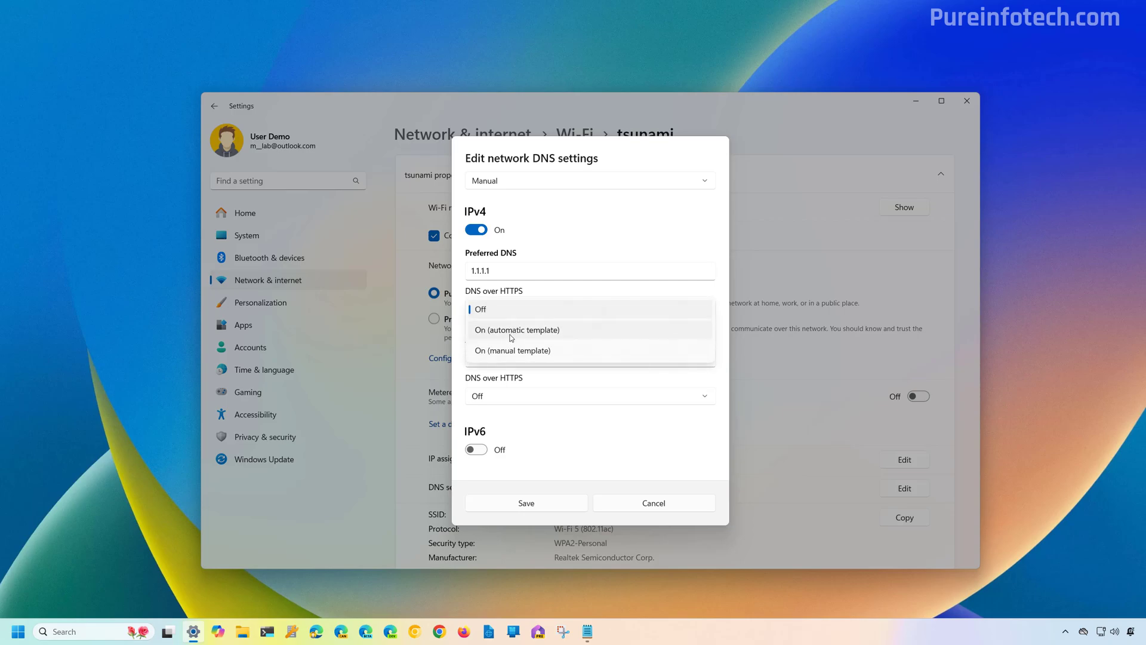
pyautogui.click(512, 330)
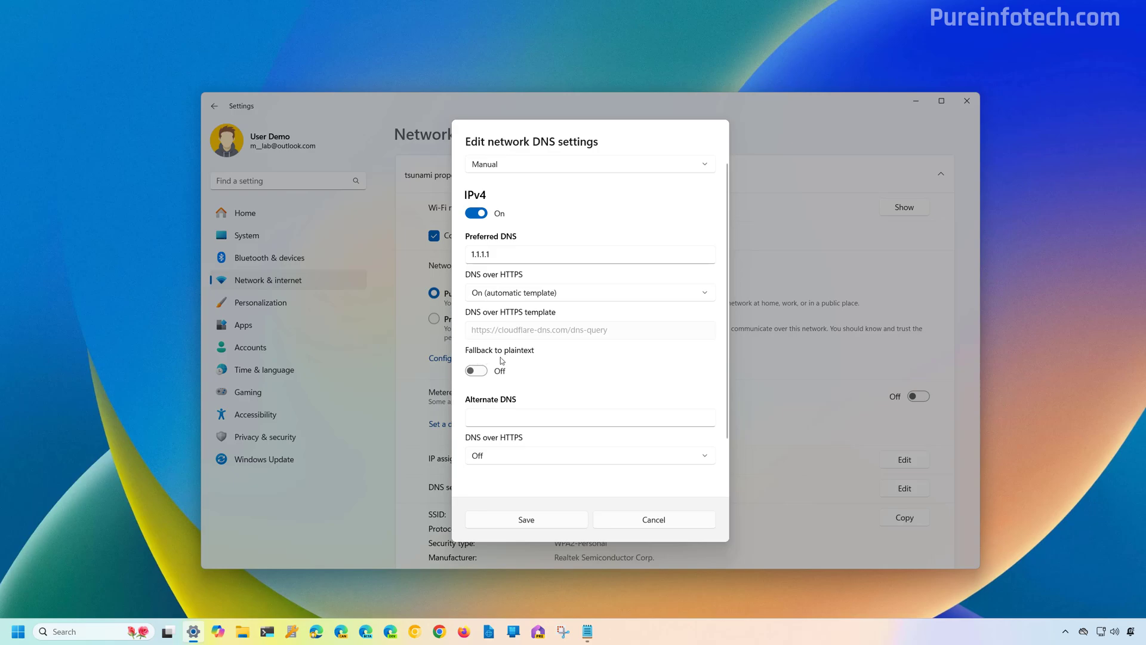
pyautogui.click(480, 371)
pyautogui.click(497, 417)
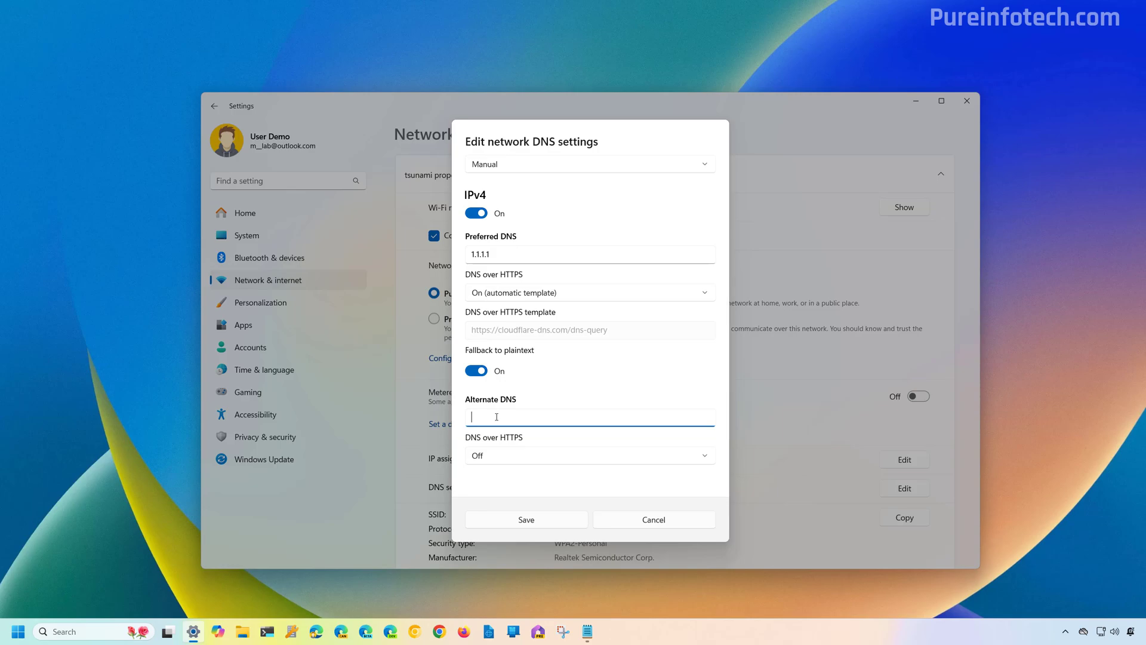
# Set alternate DNS 1.0.0.1 with DNS over HTTPS On (automatic template) and plaintext fallback.
pyautogui.write('1.0.0.')
pyautogui.scroll(-2, 564, 413)
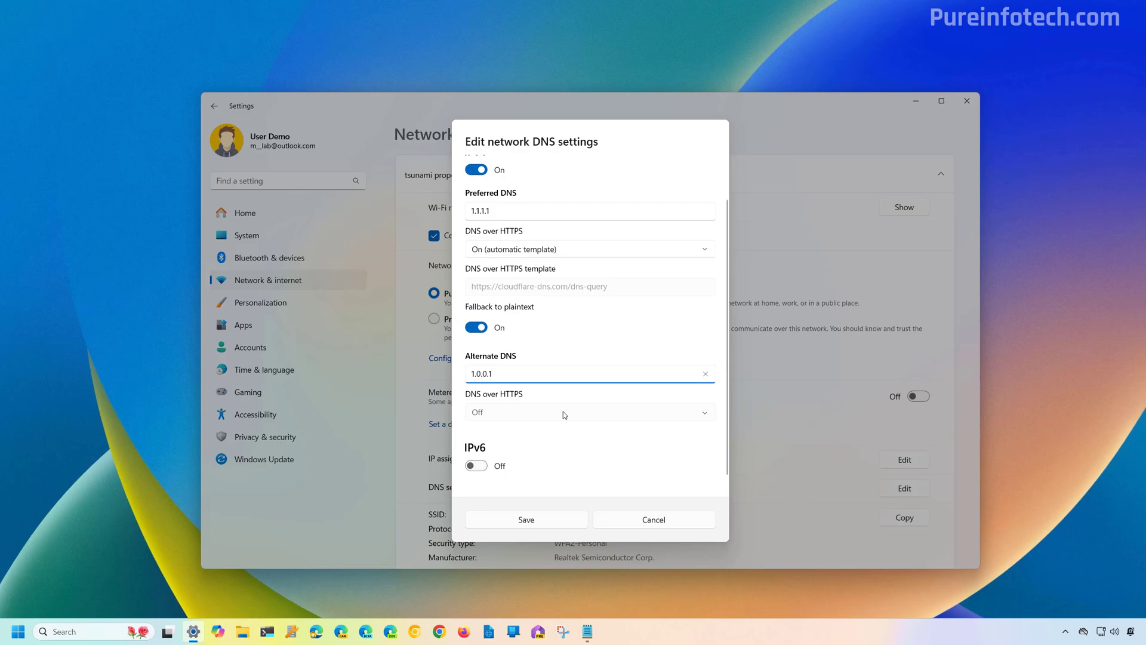
pyautogui.click(564, 411)
pyautogui.click(563, 432)
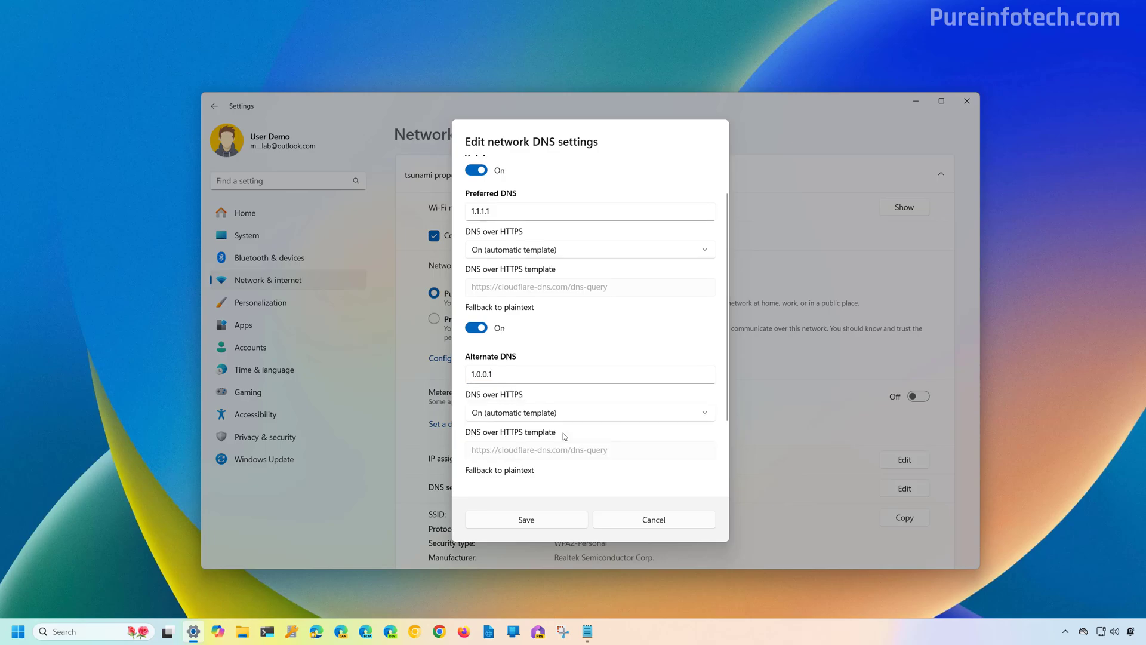
pyautogui.scroll(-3, 563, 432)
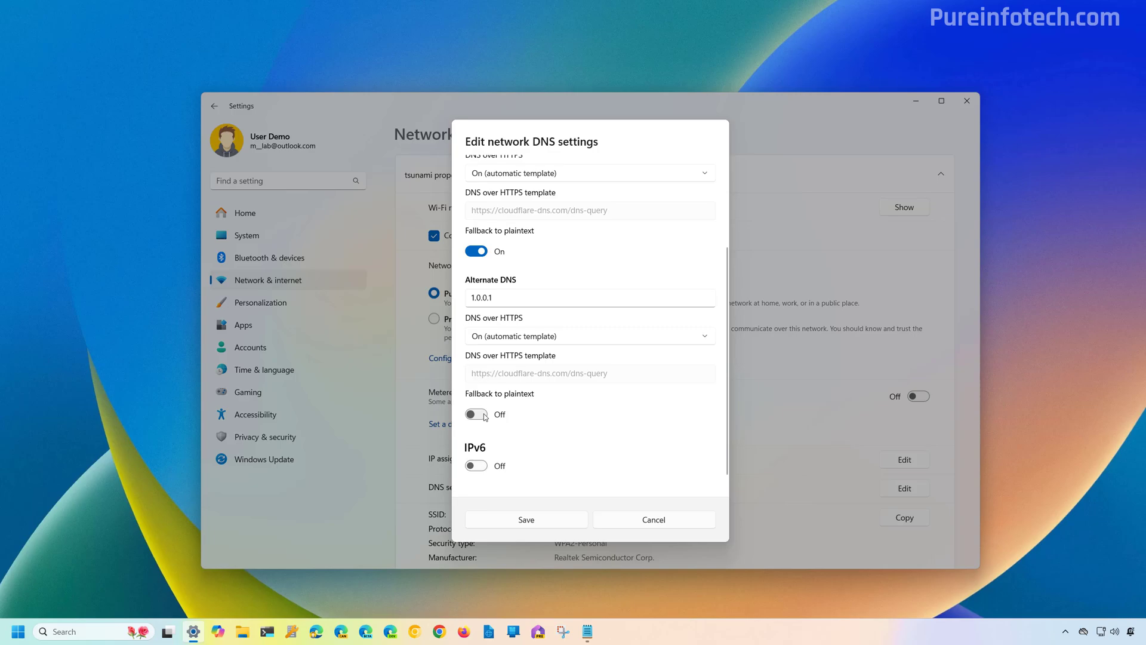
pyautogui.click(483, 415)
# Save the manual DNS settings, listing 1.1.1.1 and 1.0.0.1 as encrypted-preferred servers.
pyautogui.click(537, 520)
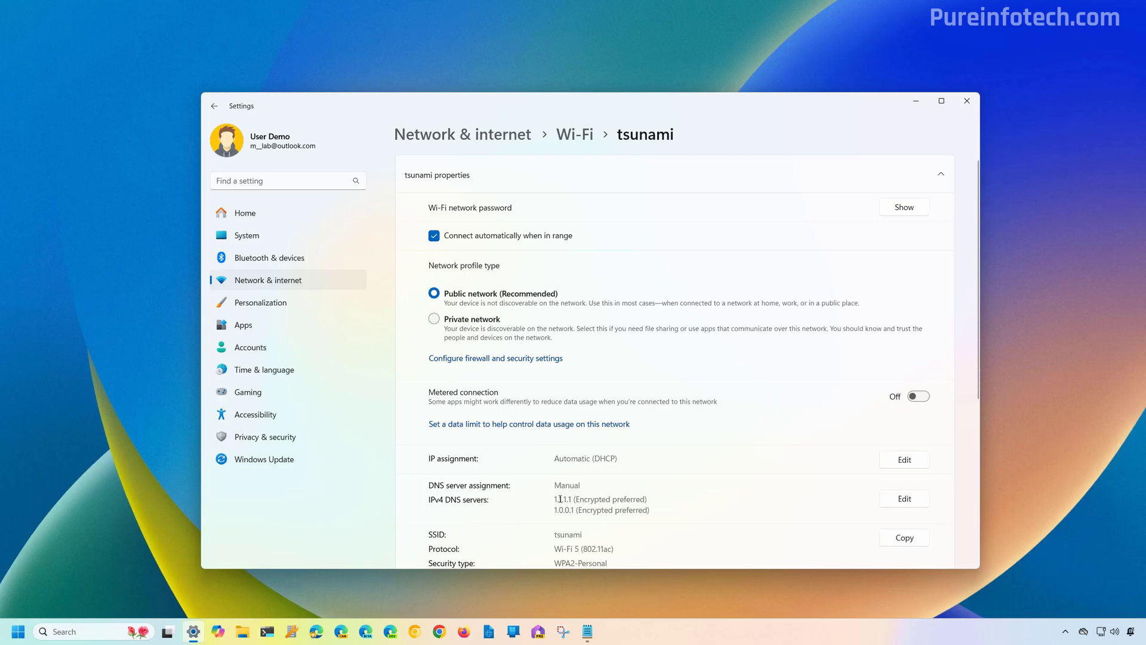
pyautogui.moveTo(554, 499); pyautogui.dragTo(618, 500)
pyautogui.click(646, 500)
pyautogui.click(318, 632)
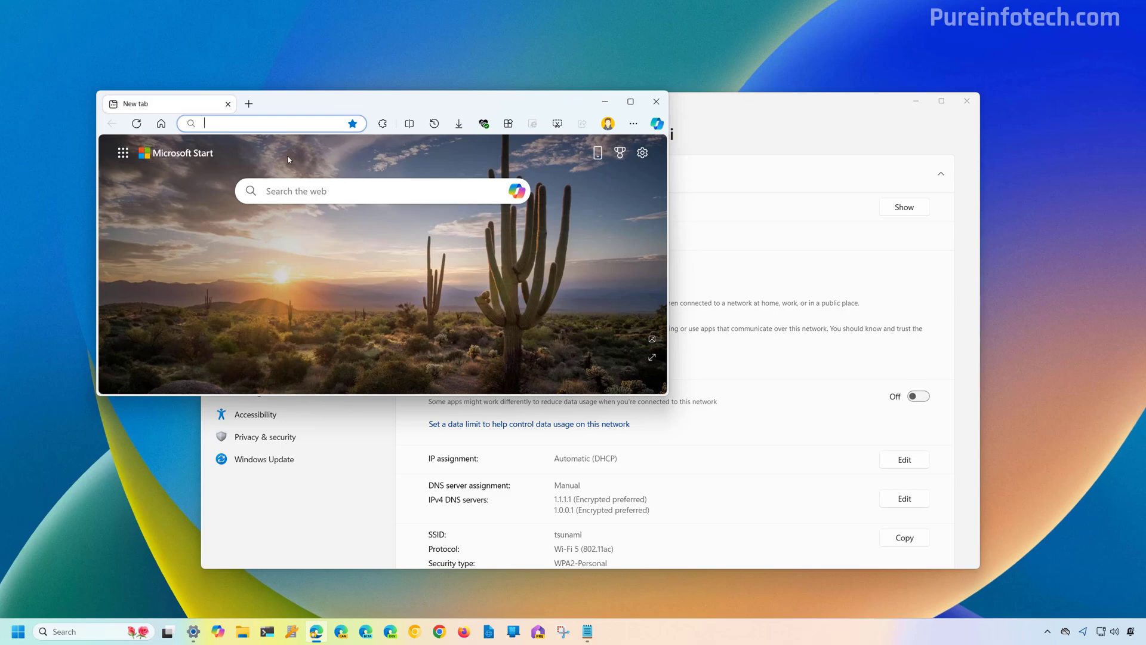
pyautogui.write('winstall.app')
pyautogui.press('Return')
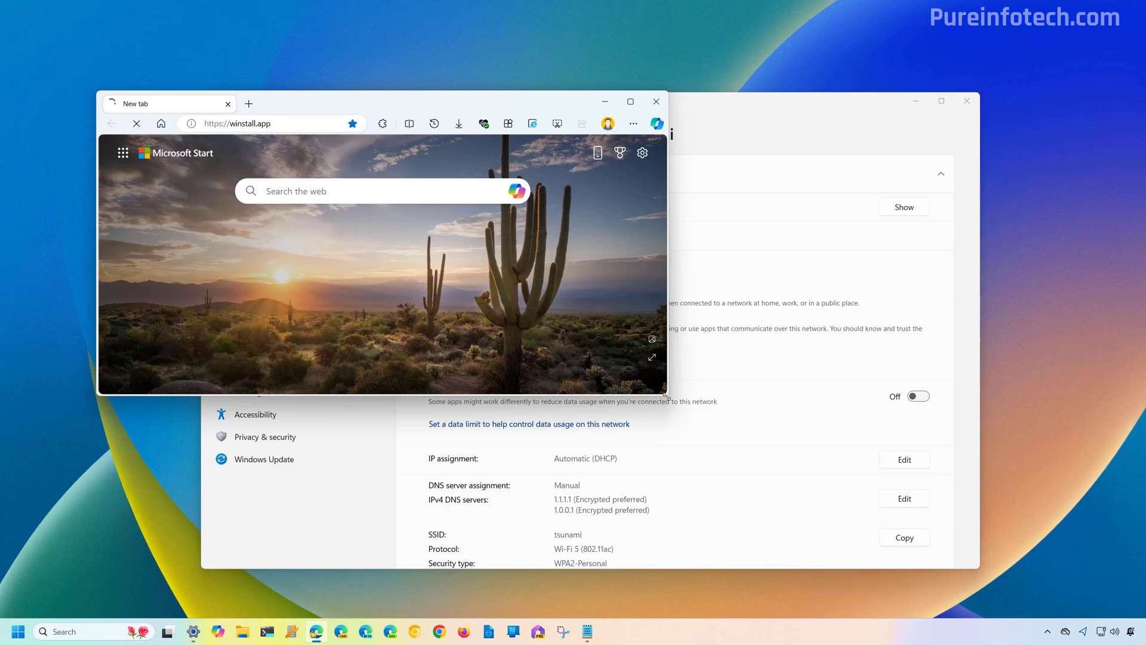
pyautogui.moveTo(665, 395); pyautogui.dragTo(709, 537)
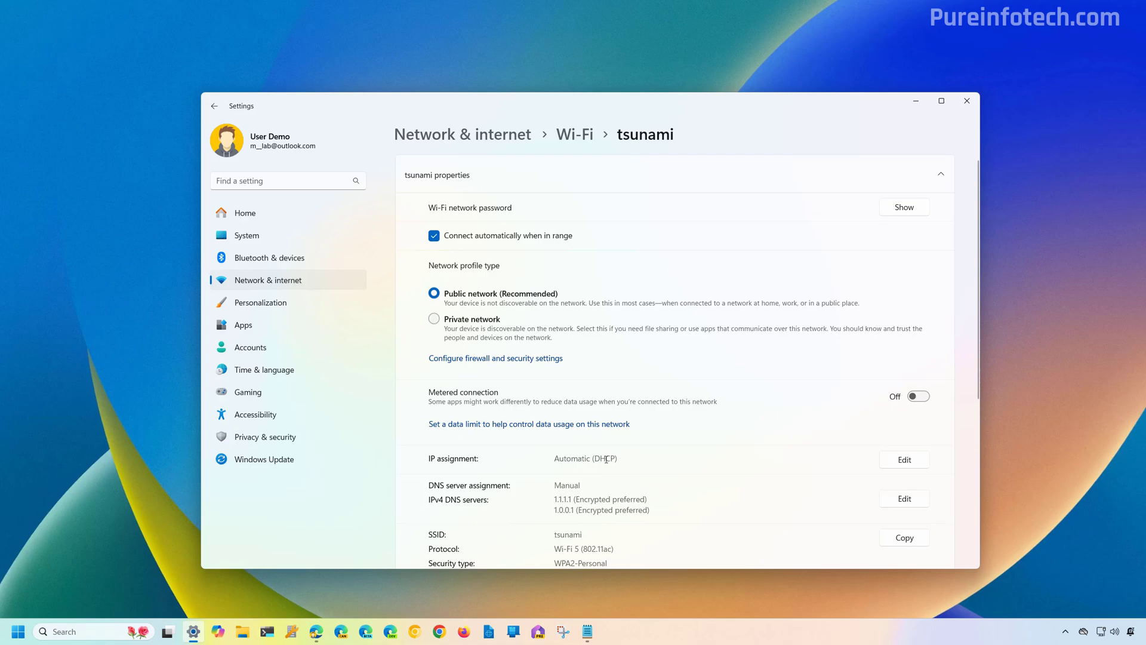
# Close and relaunch Settings, then return to the tsunami Wi-Fi network's properties page.
pyautogui.hotkey('alt', 'F4')
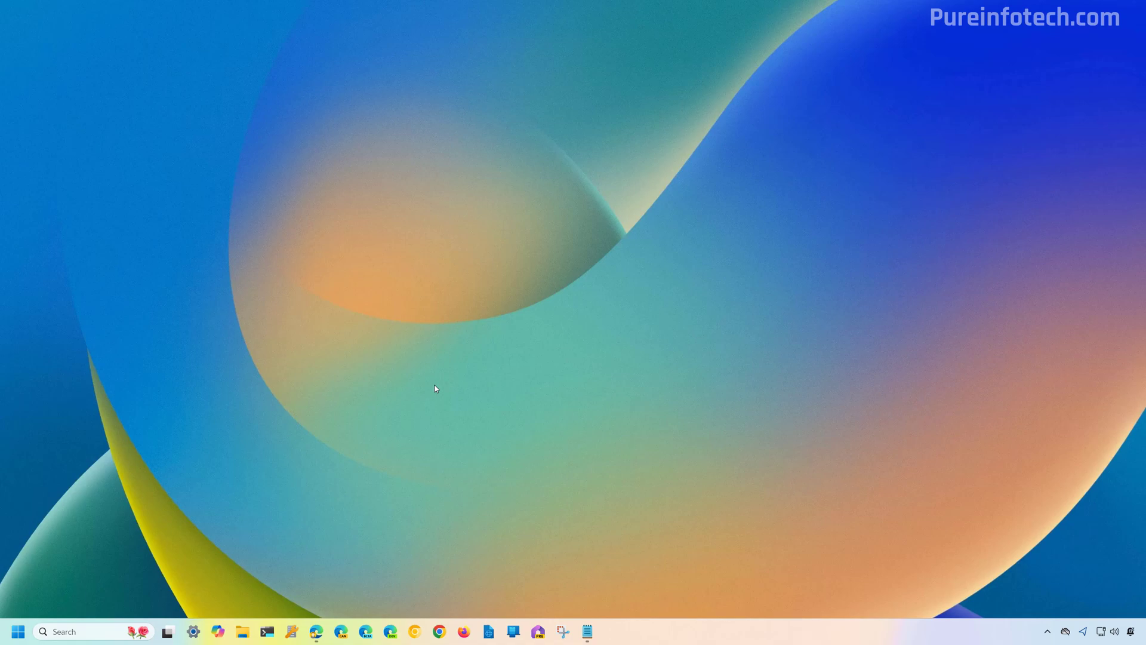
pyautogui.press('super')
pyautogui.write('settings')
pyautogui.press('Return')
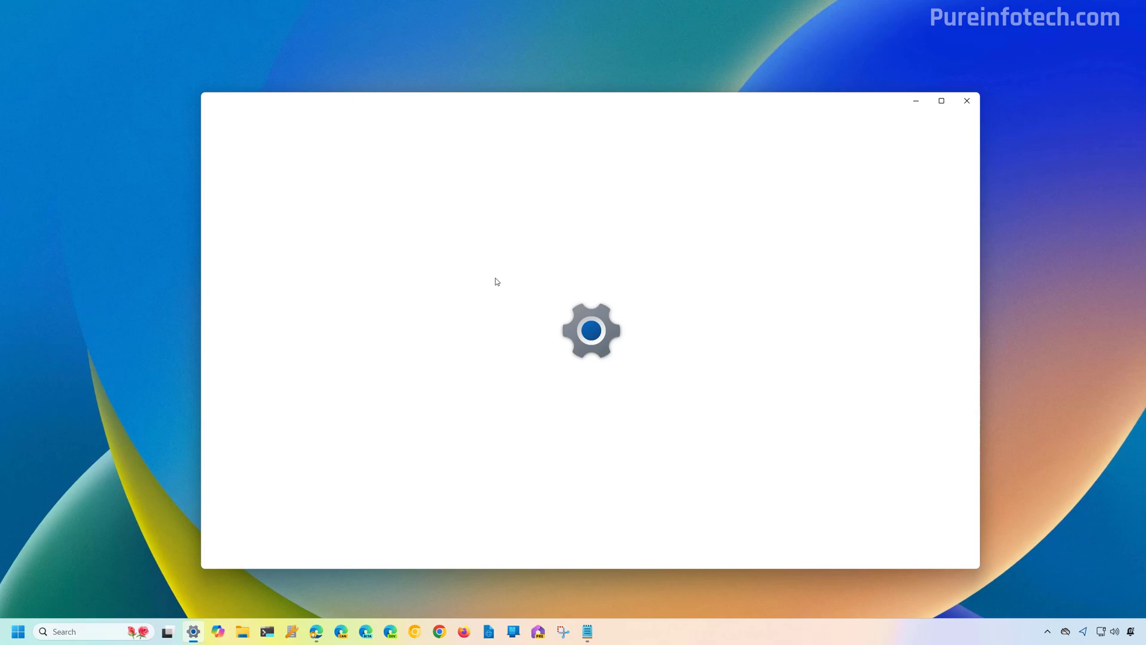
pyautogui.click(335, 280)
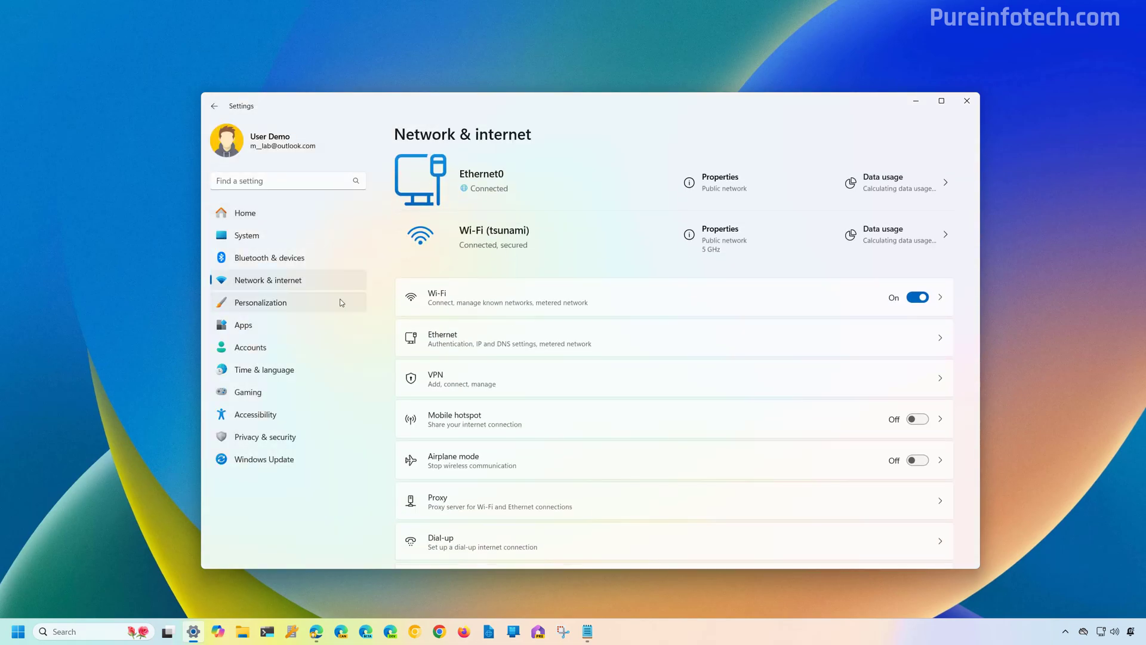
pyautogui.click(496, 307)
pyautogui.click(504, 221)
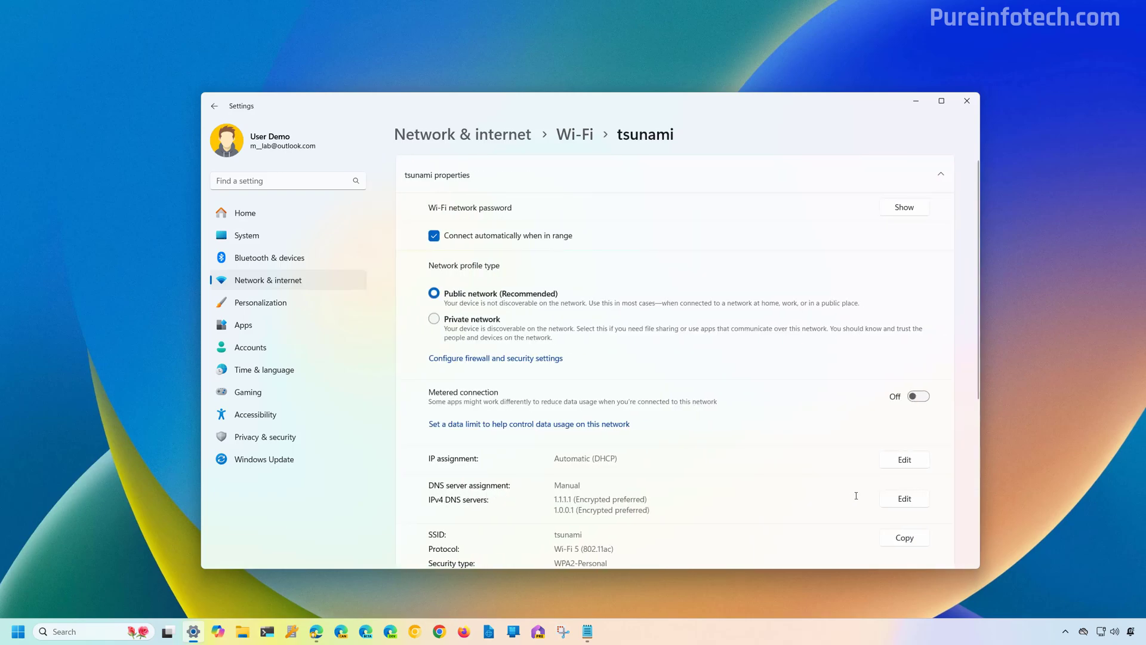
# Switch the tsunami network's DNS assignment back to Automatic (DHCP) and save it.
pyautogui.click(907, 504)
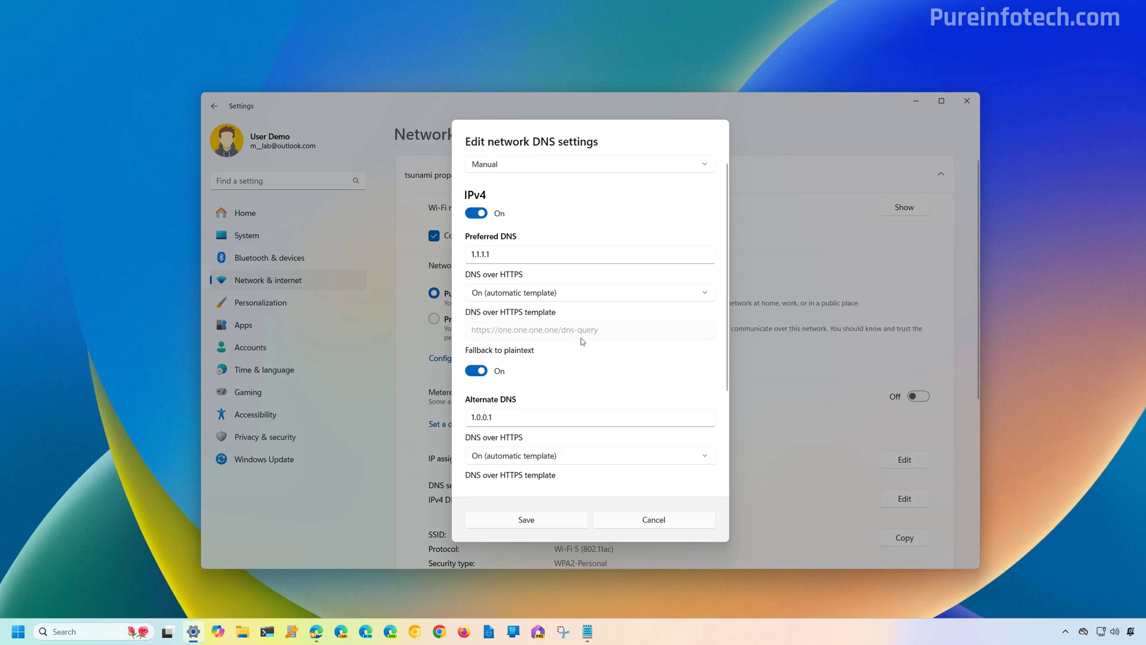
pyautogui.click(507, 162)
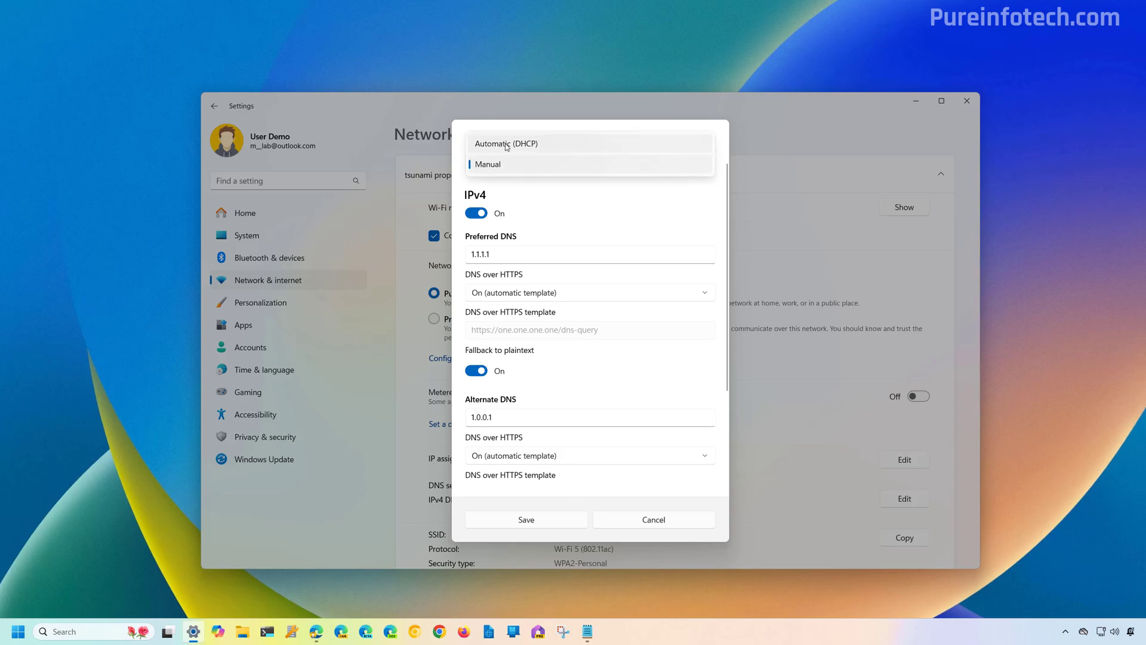
pyautogui.click(507, 145)
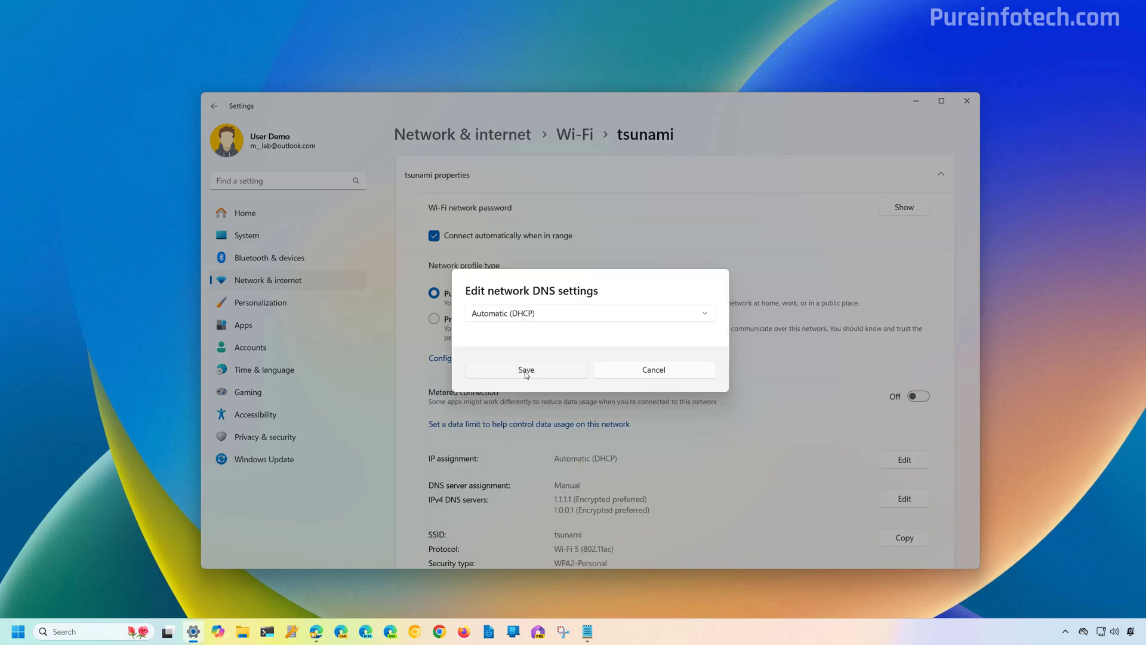
pyautogui.click(528, 370)
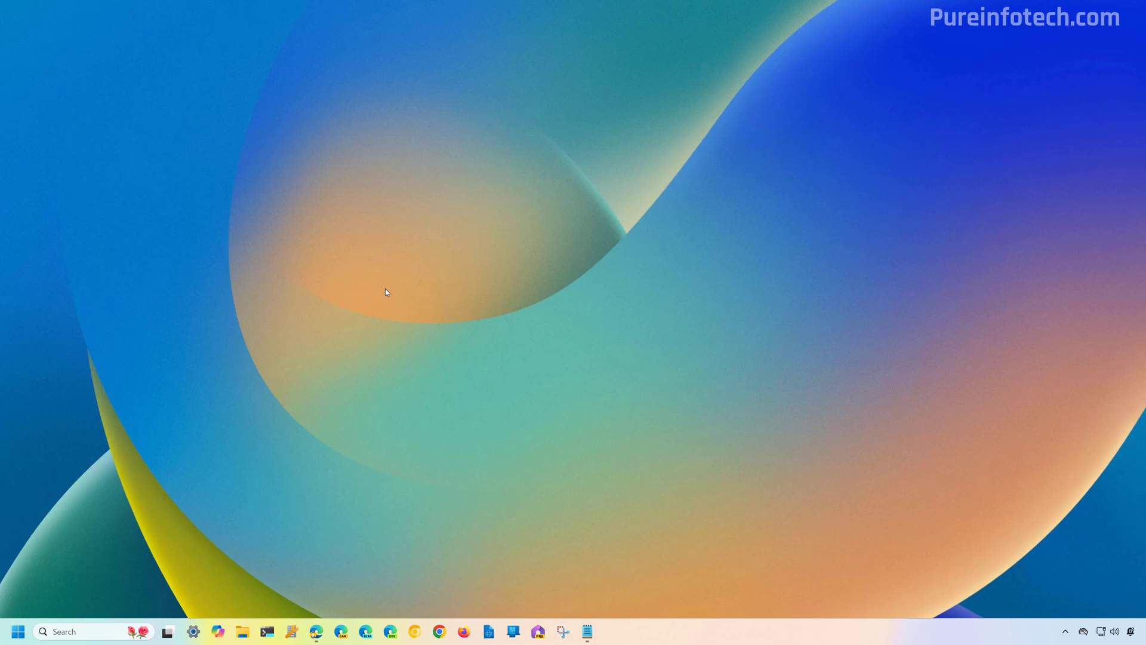
# Open Control Panel's Network Connections list and bring up the Wi-Fi adapter's properties.
pyautogui.press('super')
pyautogui.write('control')
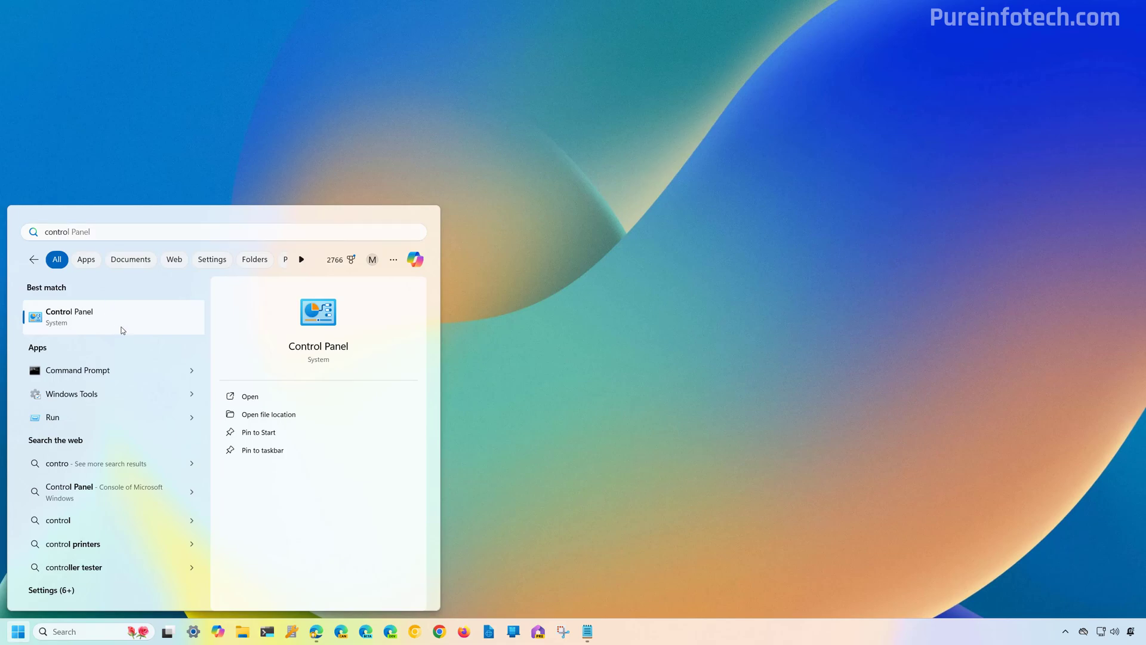
pyautogui.click(120, 328)
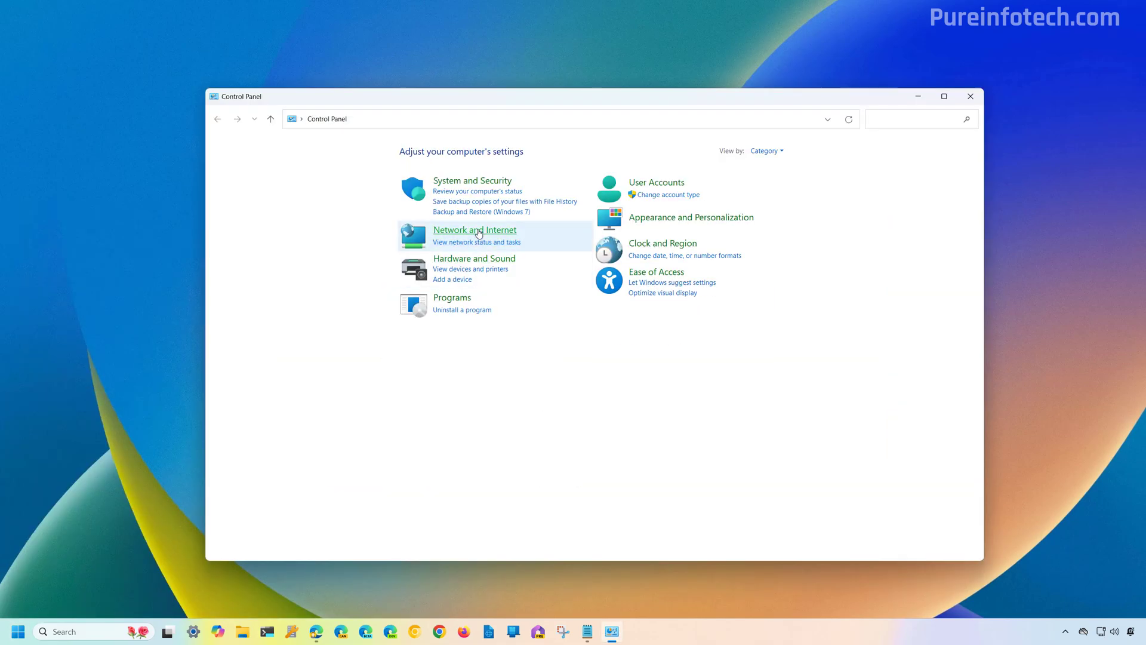
pyautogui.click(475, 230)
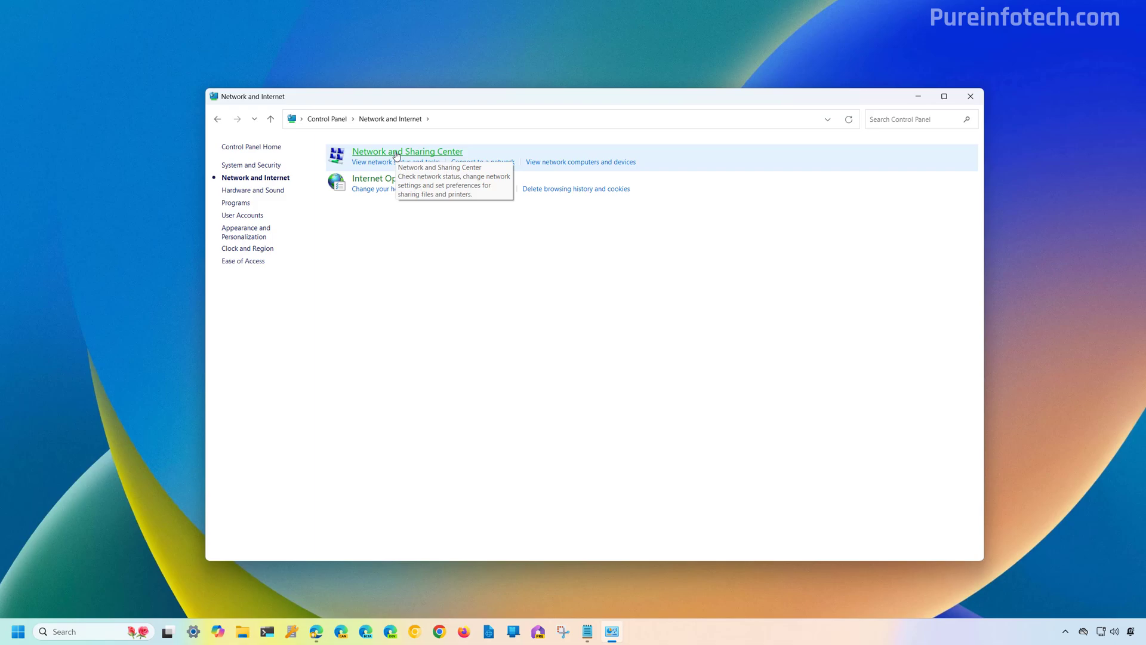
pyautogui.click(397, 154)
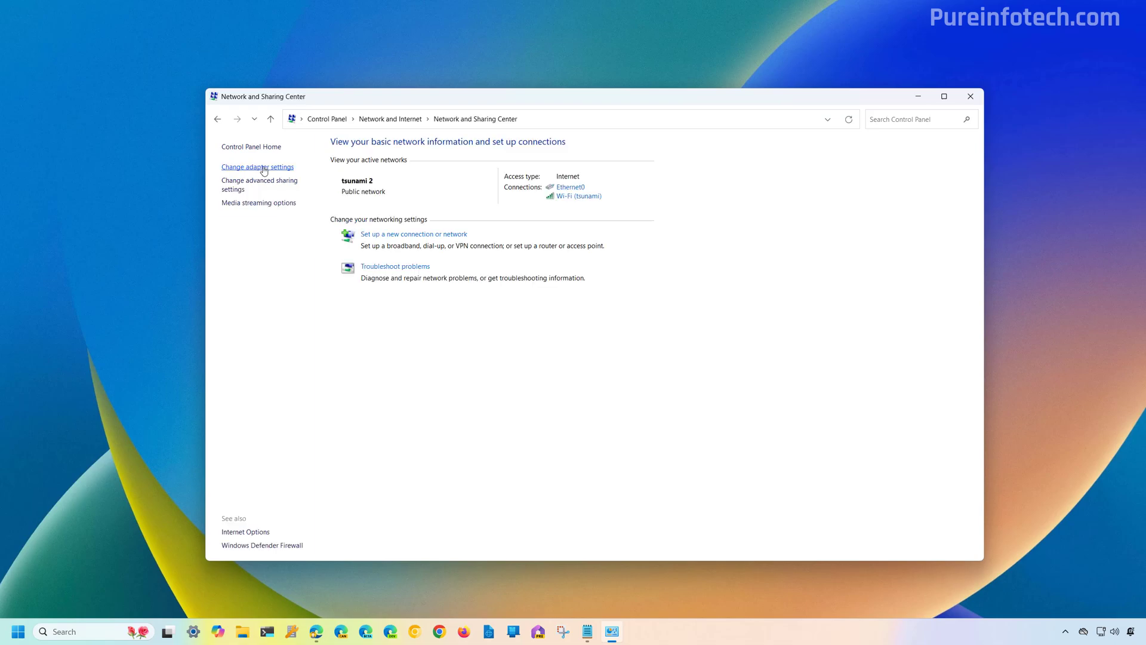
pyautogui.click(263, 168)
pyautogui.click(303, 226)
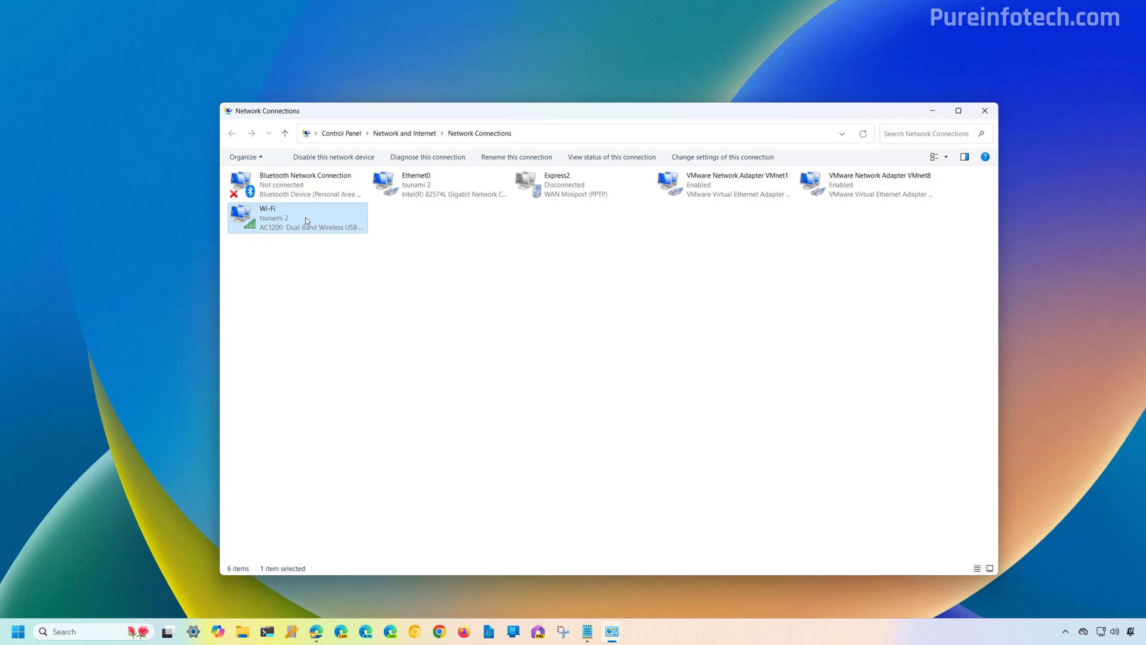
pyautogui.rightClick(307, 221)
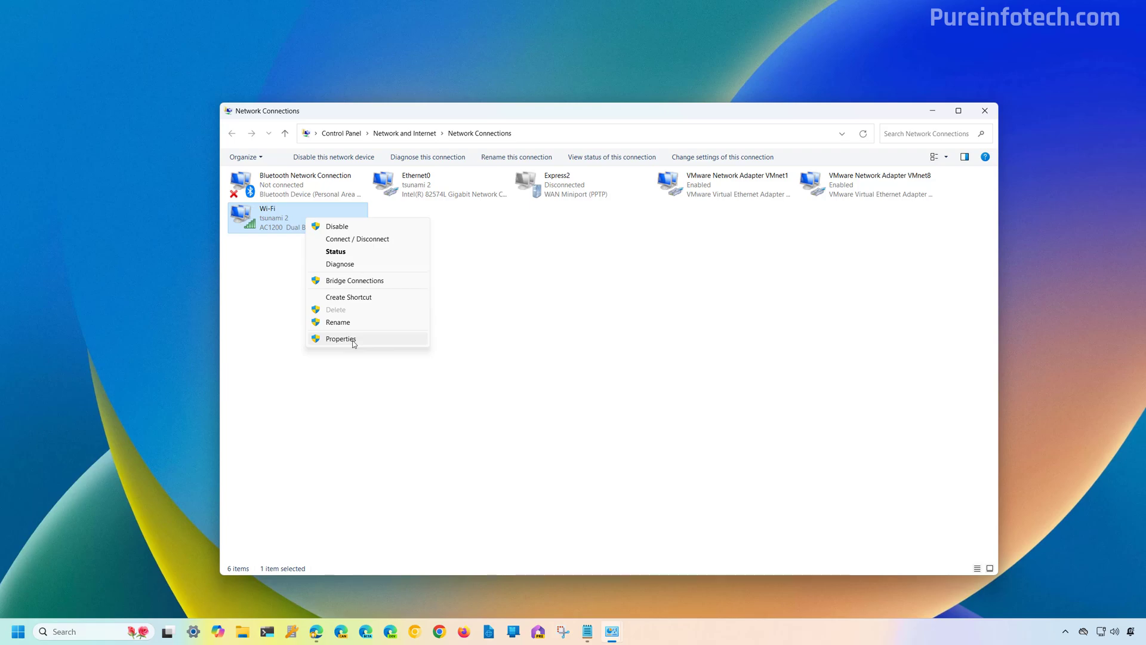
pyautogui.click(353, 341)
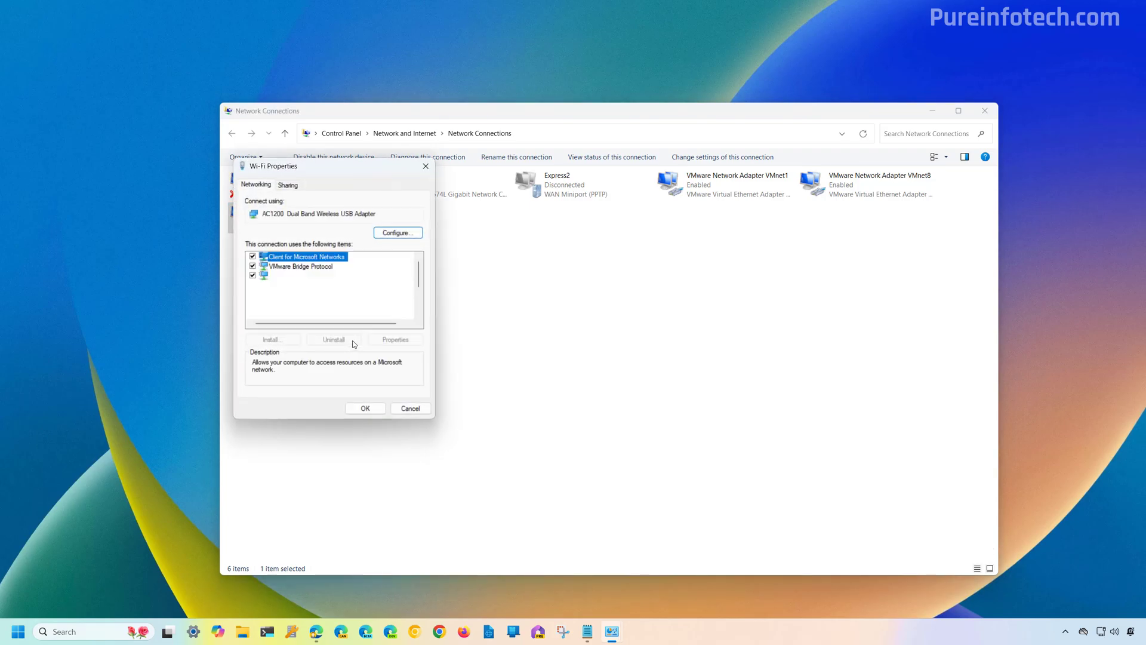
# Open the Wi-Fi adapter's TCP/IPv4 properties and choose 'Use the following DNS server addresses'.
pyautogui.scroll(-1, 299, 286)
pyautogui.click(291, 285)
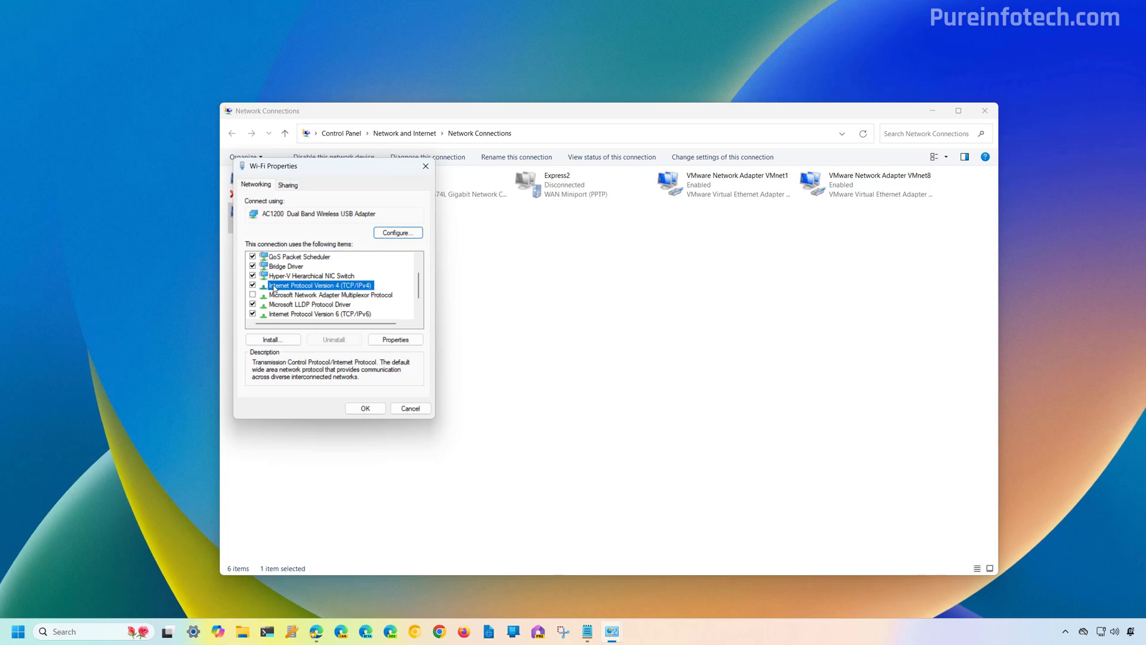
pyautogui.click(389, 340)
pyautogui.click(273, 365)
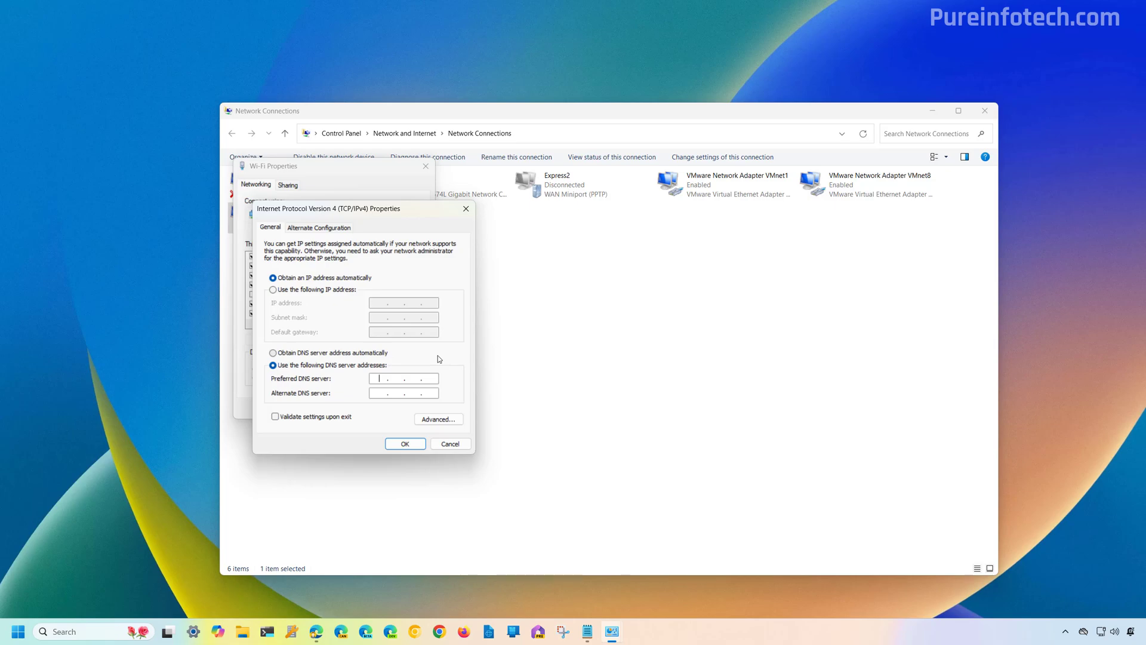
# Enter 8.8.8.8 as preferred and 8.8.4.4 as alternate DNS server.
pyautogui.write('8.8.8.4.')
pyautogui.click(429, 421)
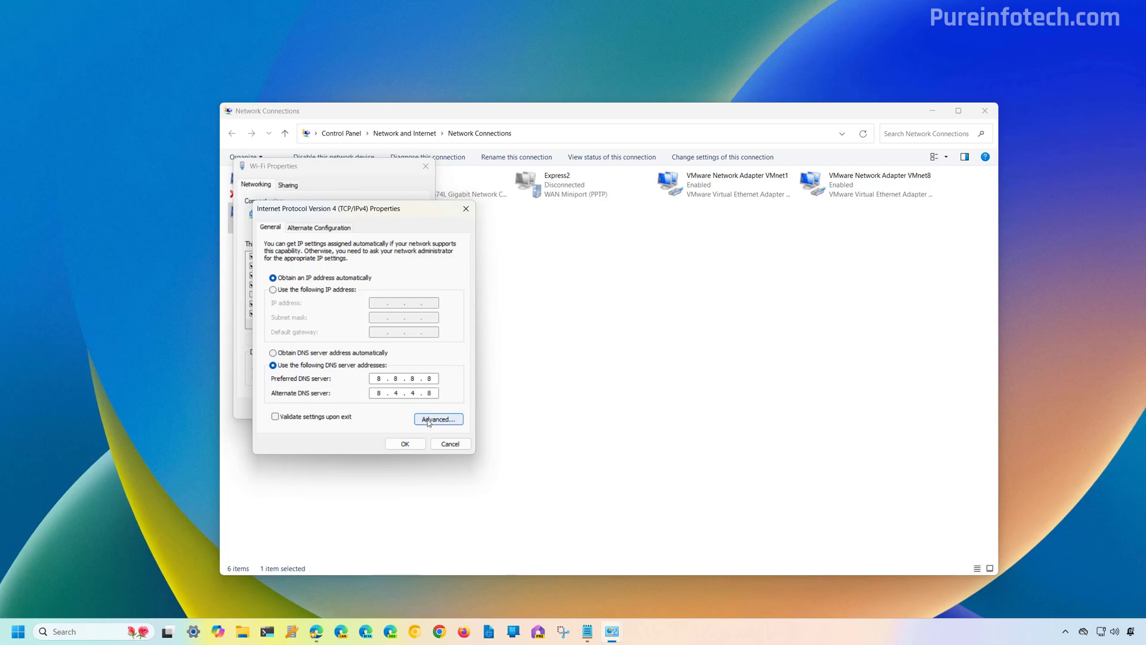
# Review the advanced DNS list, then save the Wi-Fi IPv4 DNS settings and close the adapter properties.
pyautogui.click(428, 420)
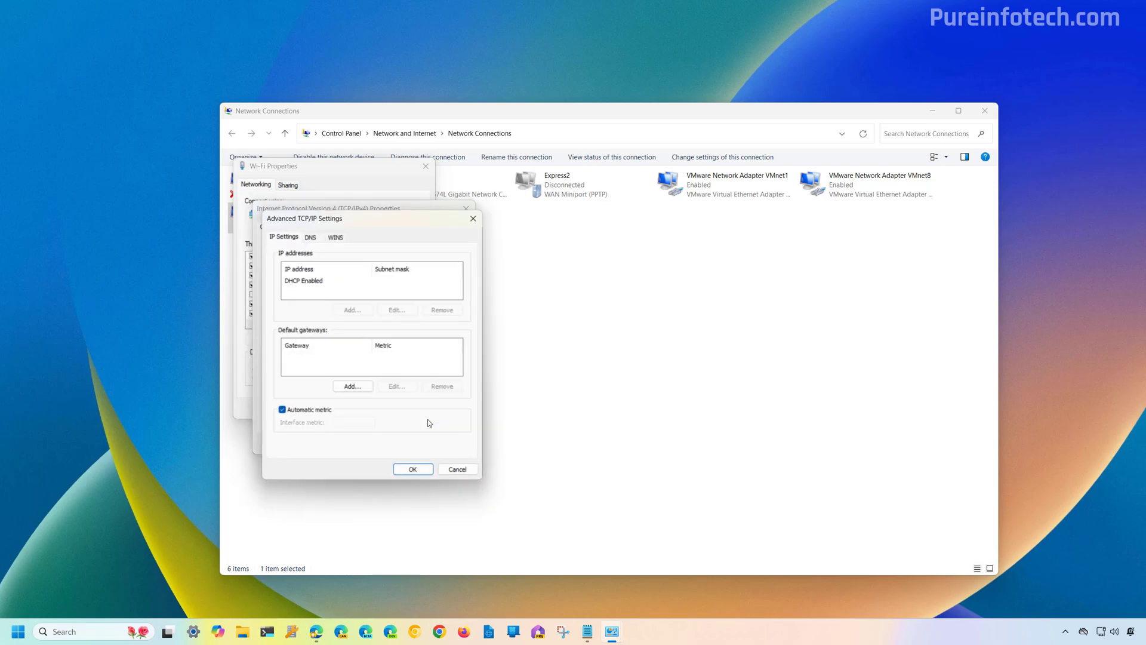
pyautogui.click(314, 237)
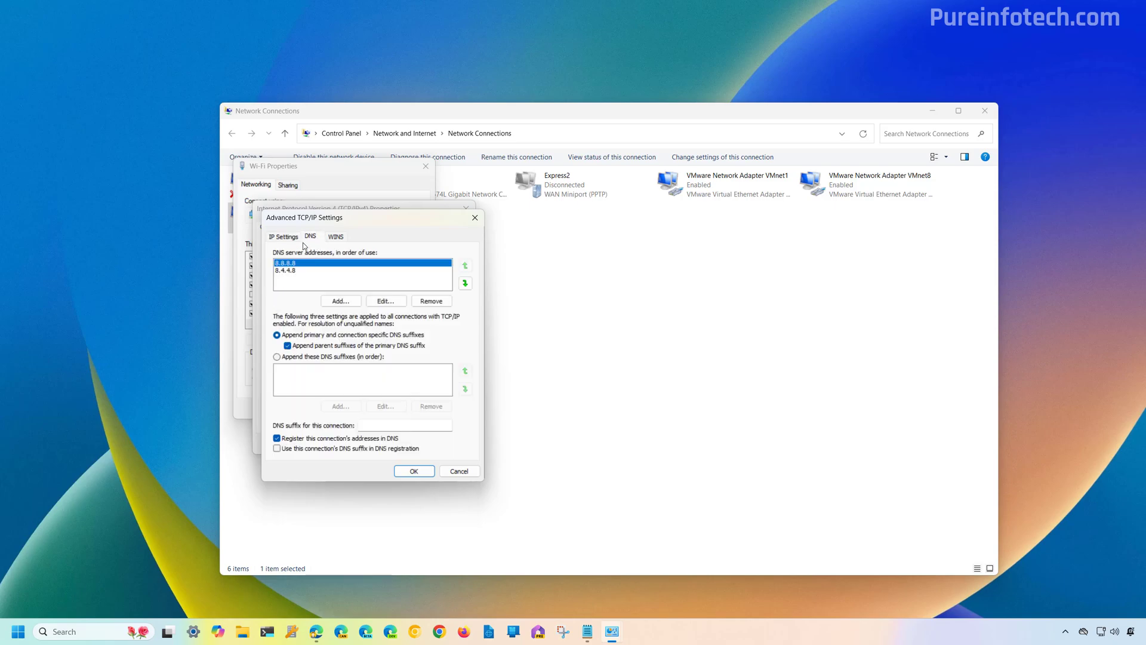
pyautogui.click(339, 301)
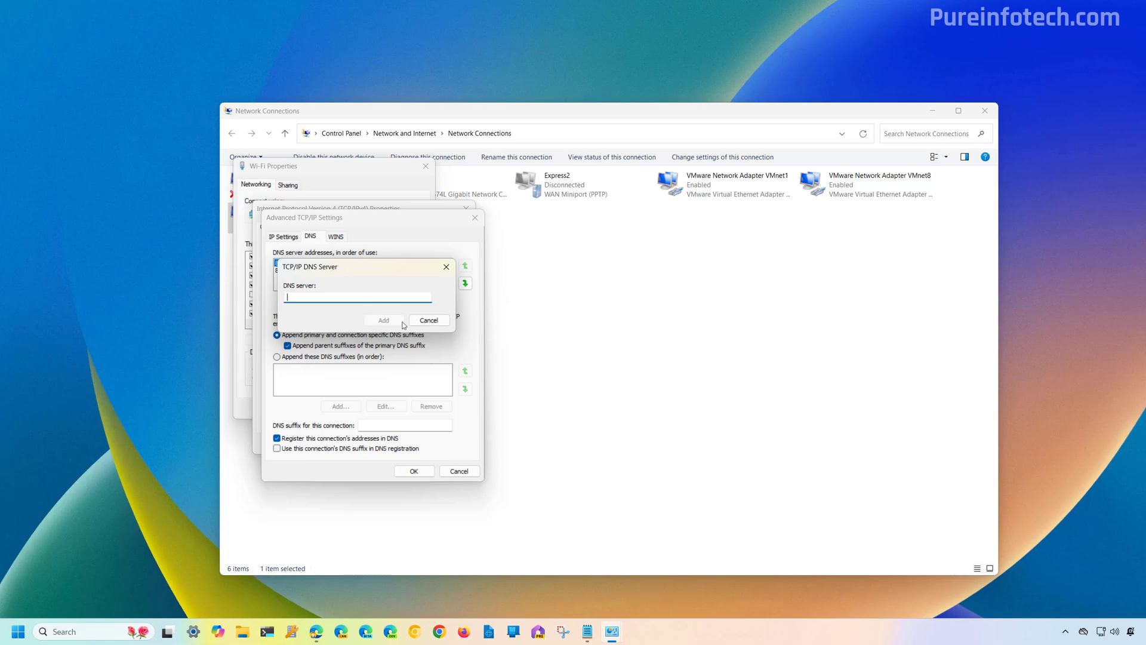
pyautogui.click(427, 322)
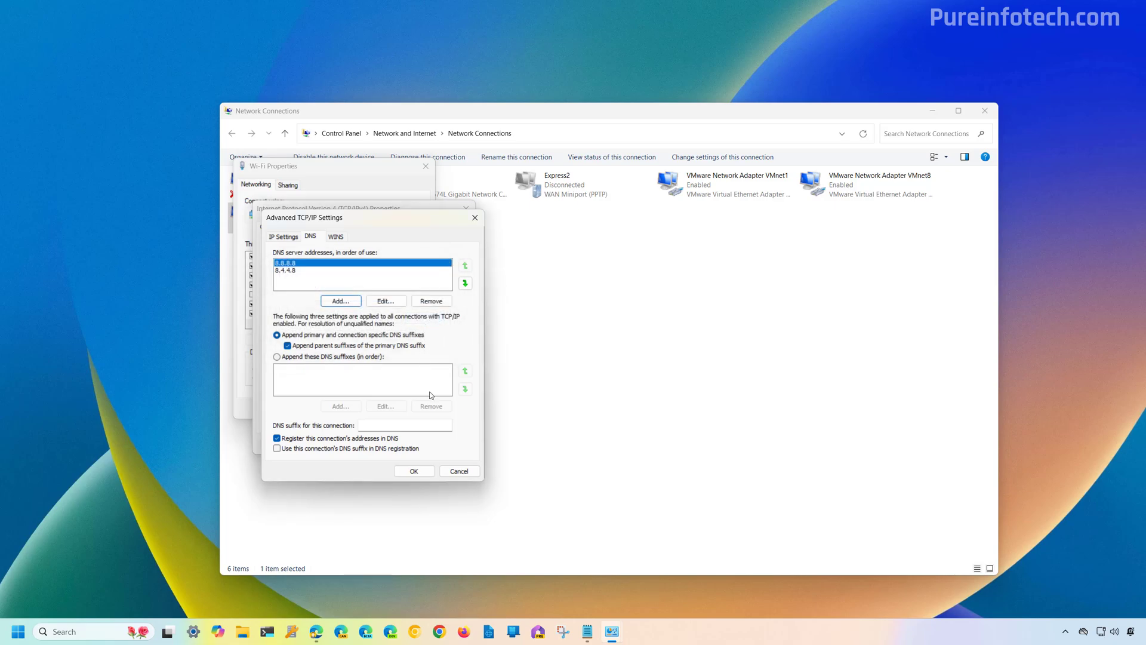
pyautogui.click(460, 472)
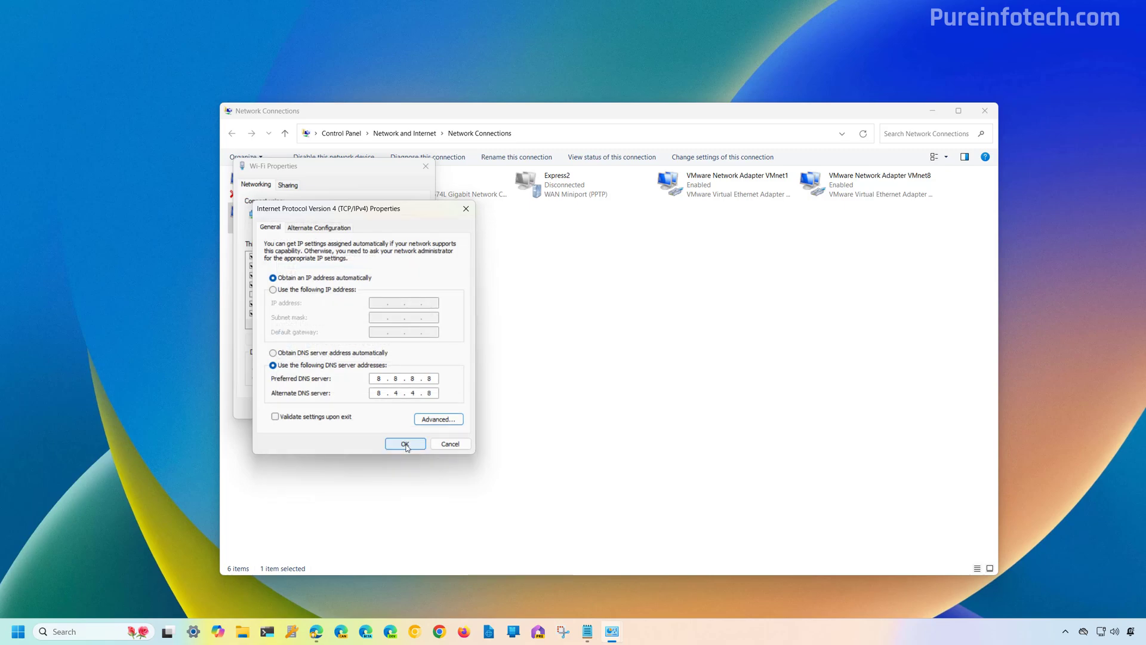
pyautogui.click(406, 445)
pyautogui.click(366, 409)
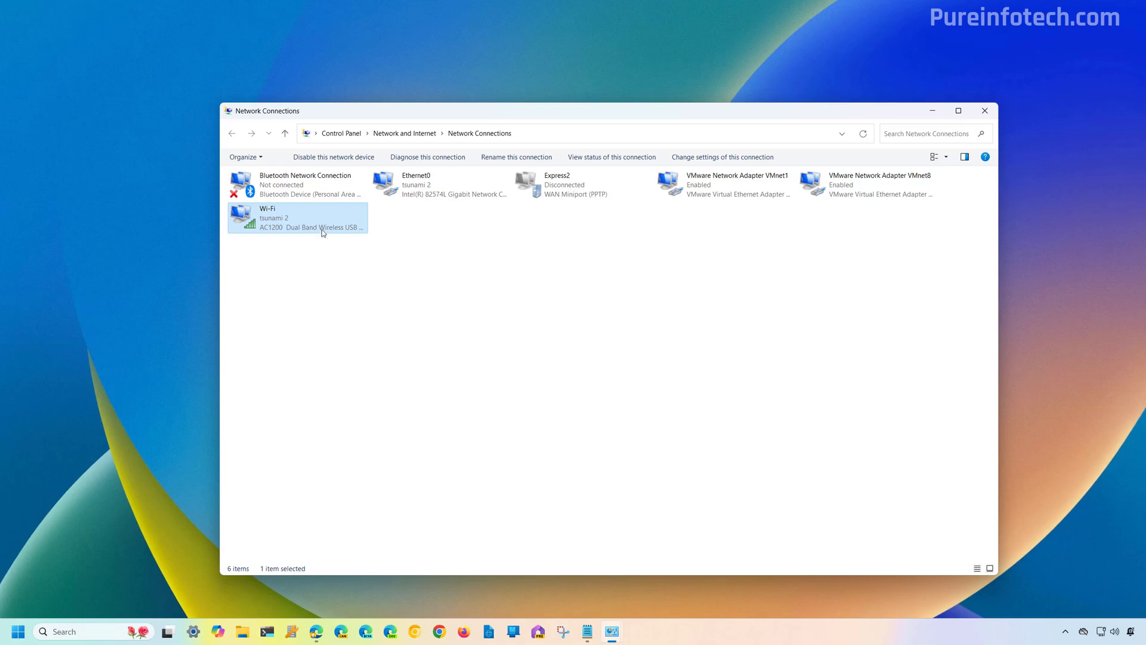
pyautogui.rightClick(302, 219)
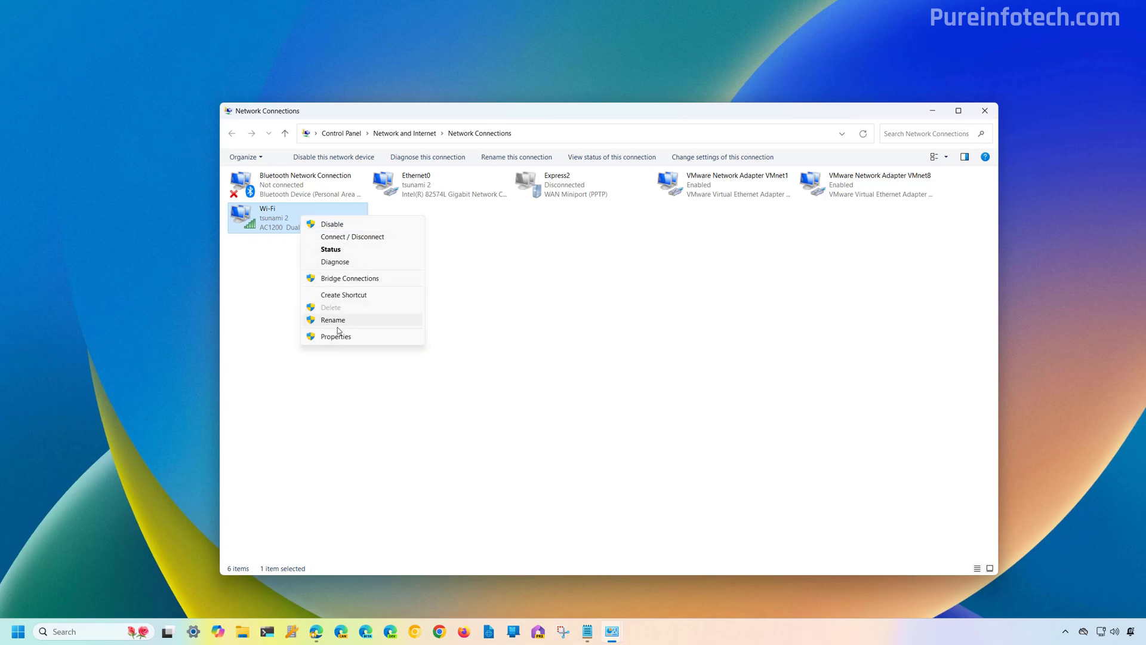
pyautogui.rightClick(297, 210)
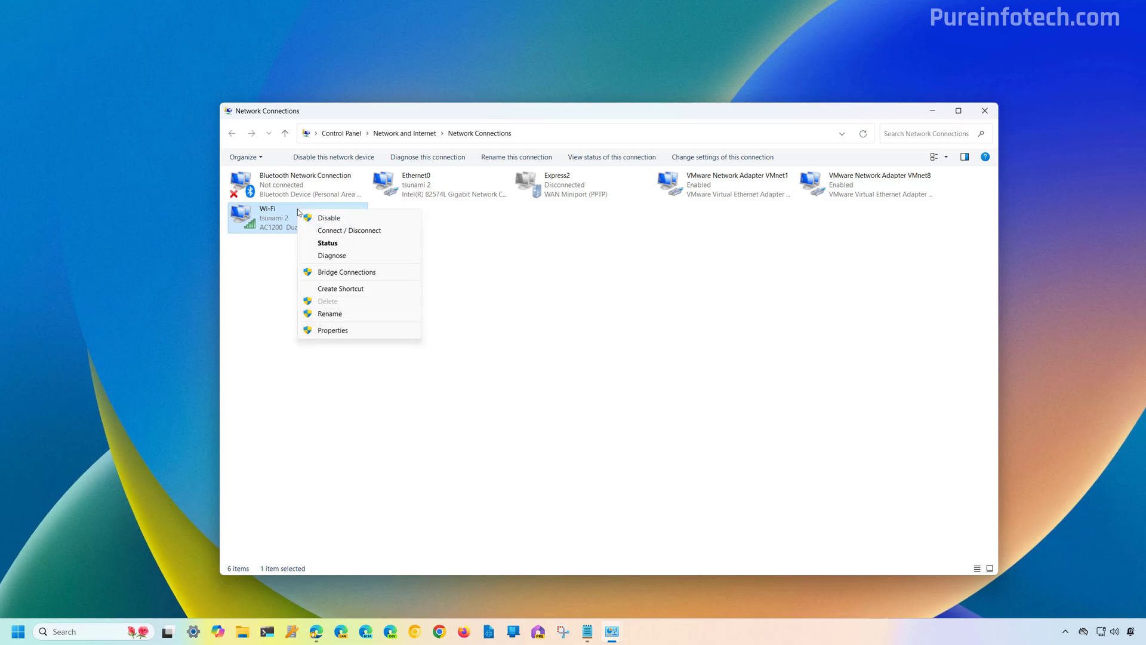
pyautogui.click(330, 249)
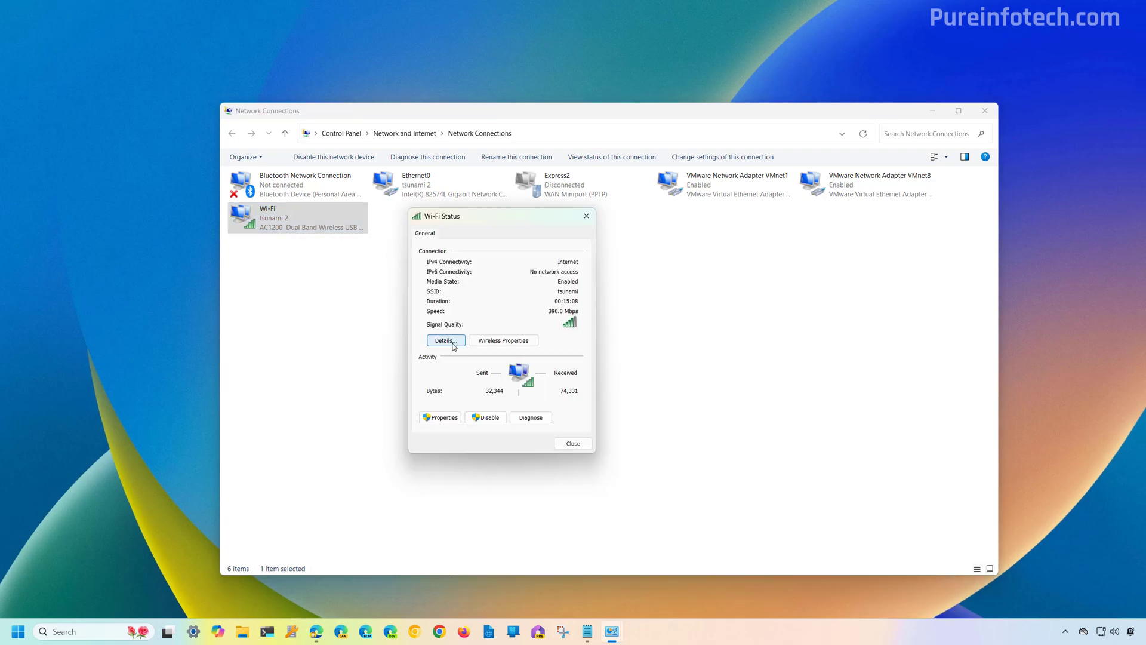
pyautogui.click(454, 345)
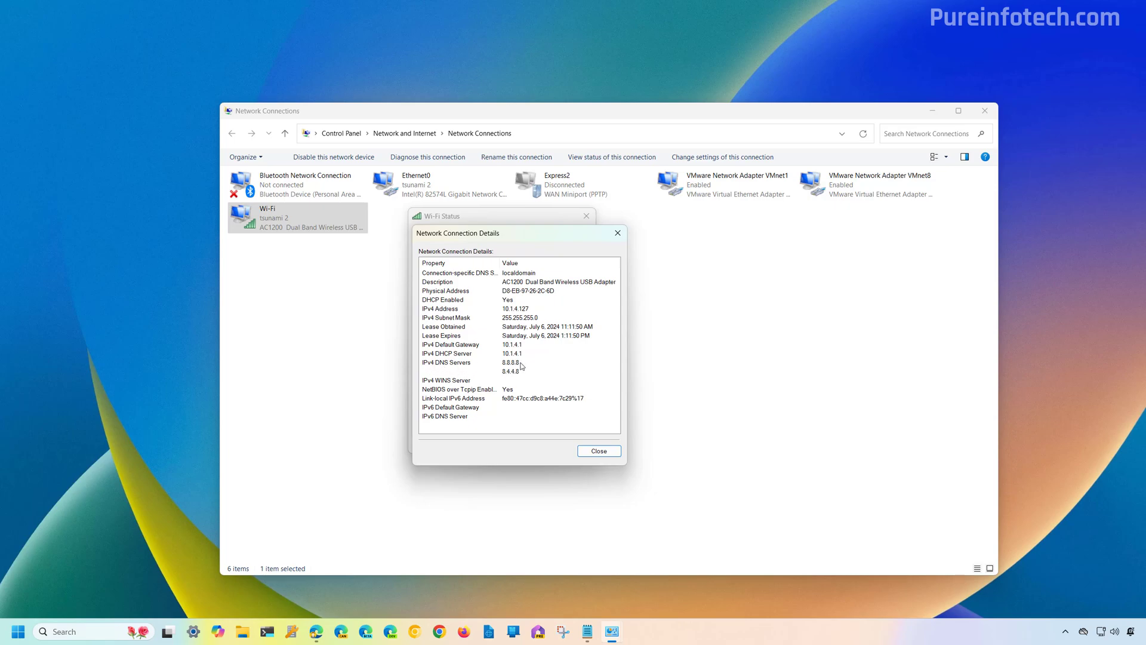
pyautogui.click(599, 450)
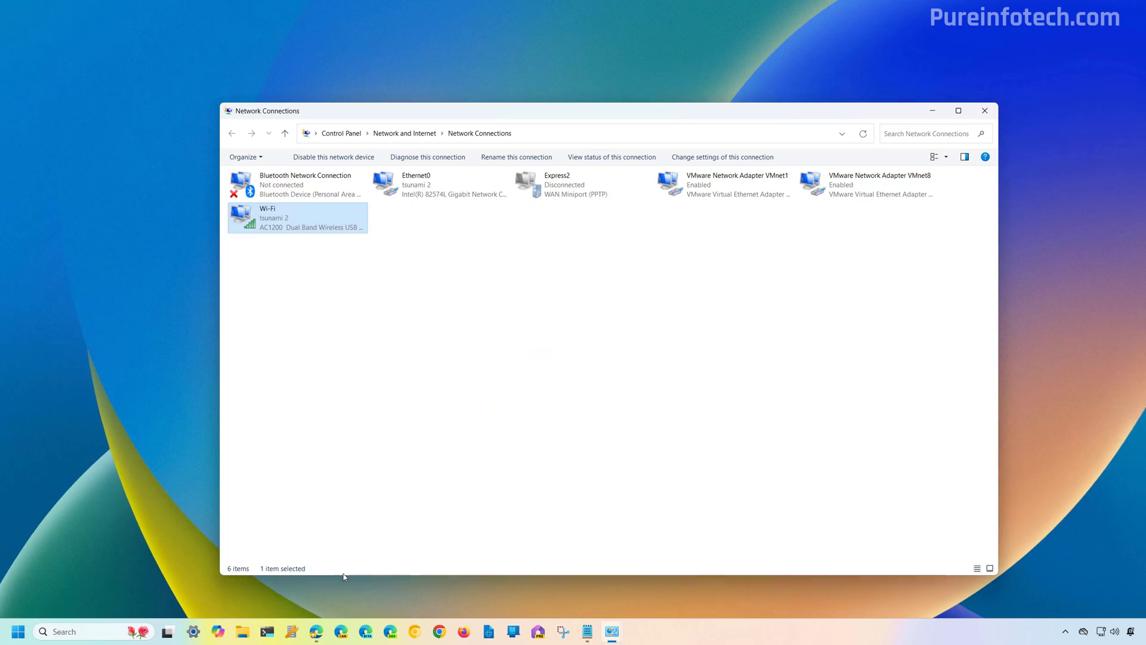
# Load Bing by entering 'bing' in Edge's address bar, then minimize the browser.
pyautogui.click(322, 637)
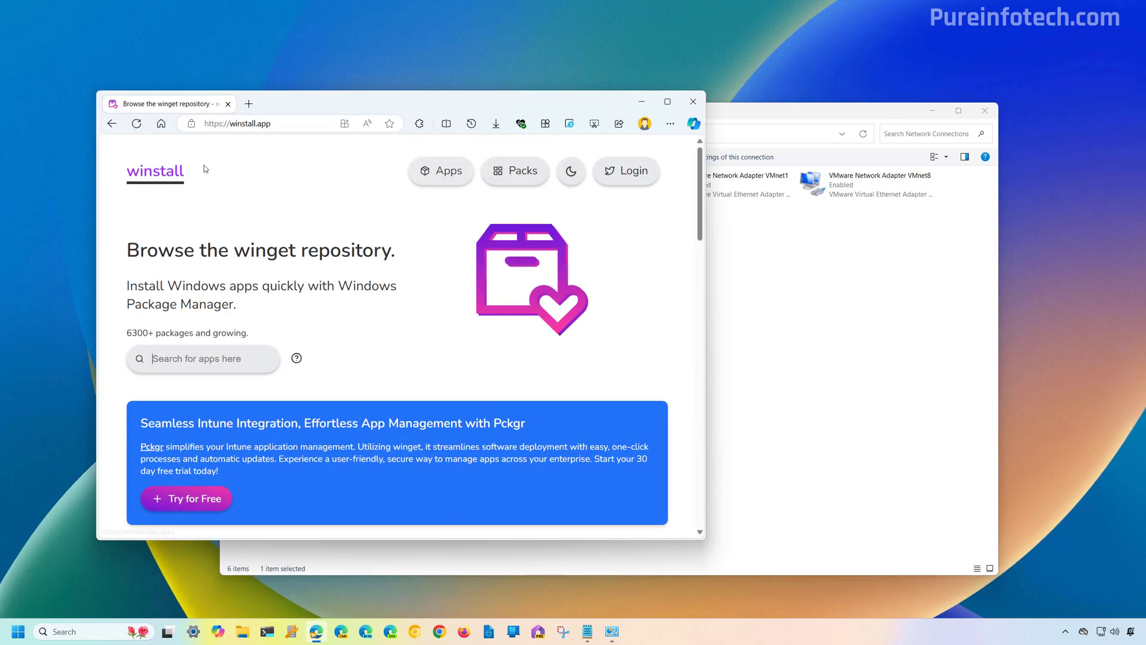
pyautogui.click(291, 123)
pyautogui.write('bing')
pyautogui.press('Return')
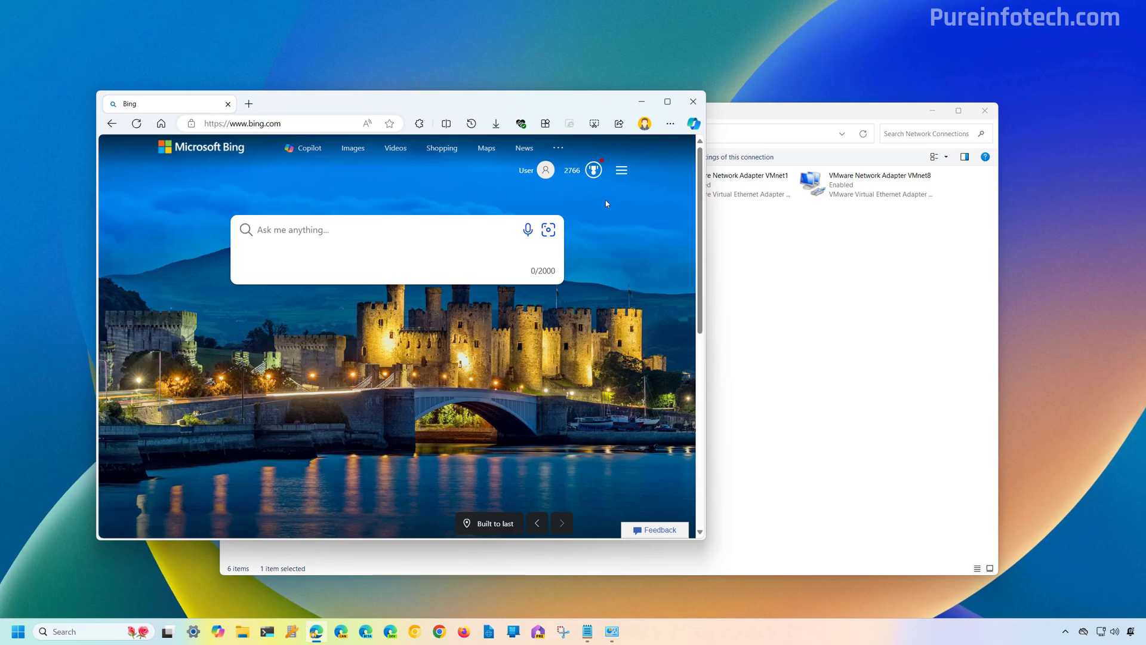
pyautogui.click(642, 102)
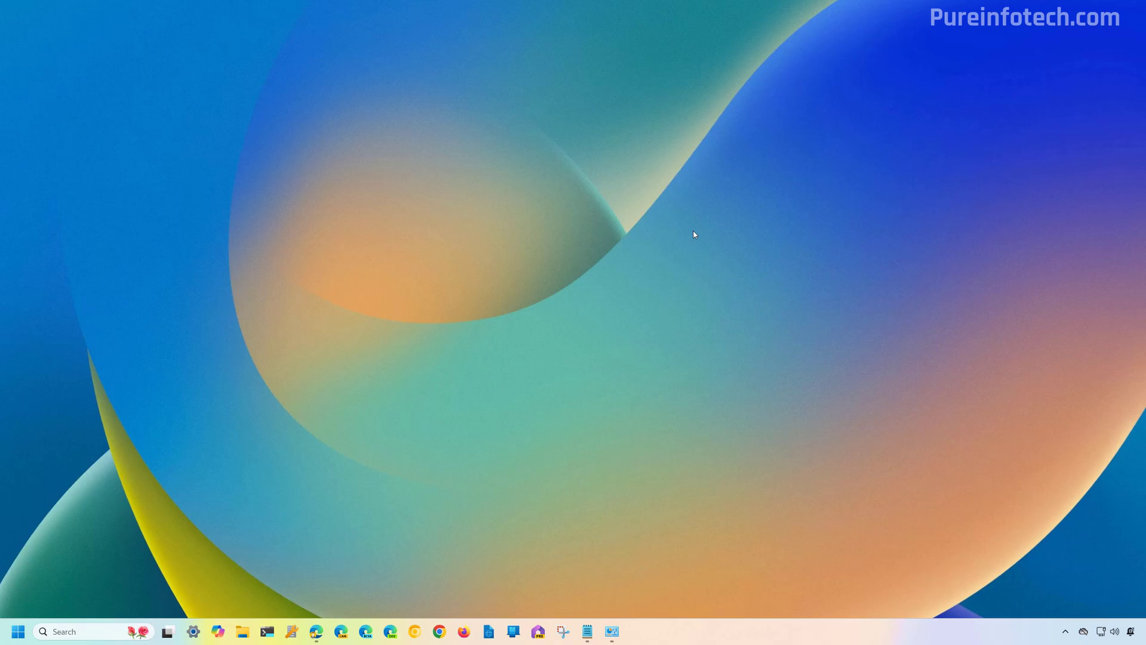
pyautogui.press('super')
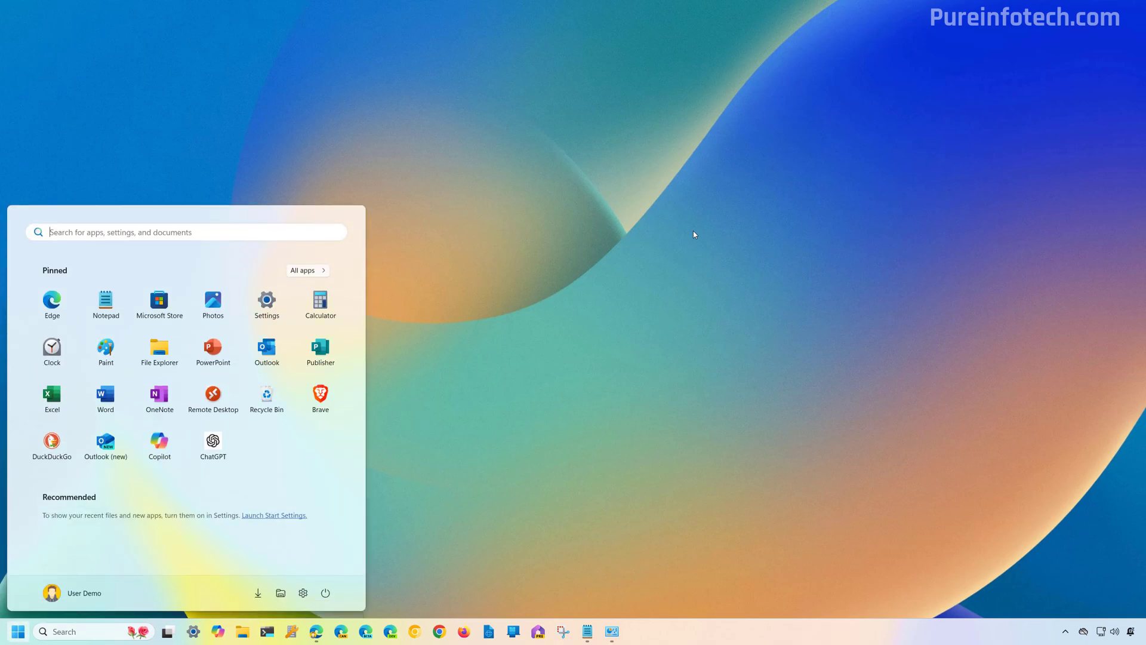
pyautogui.write('control')
pyautogui.press('Return')
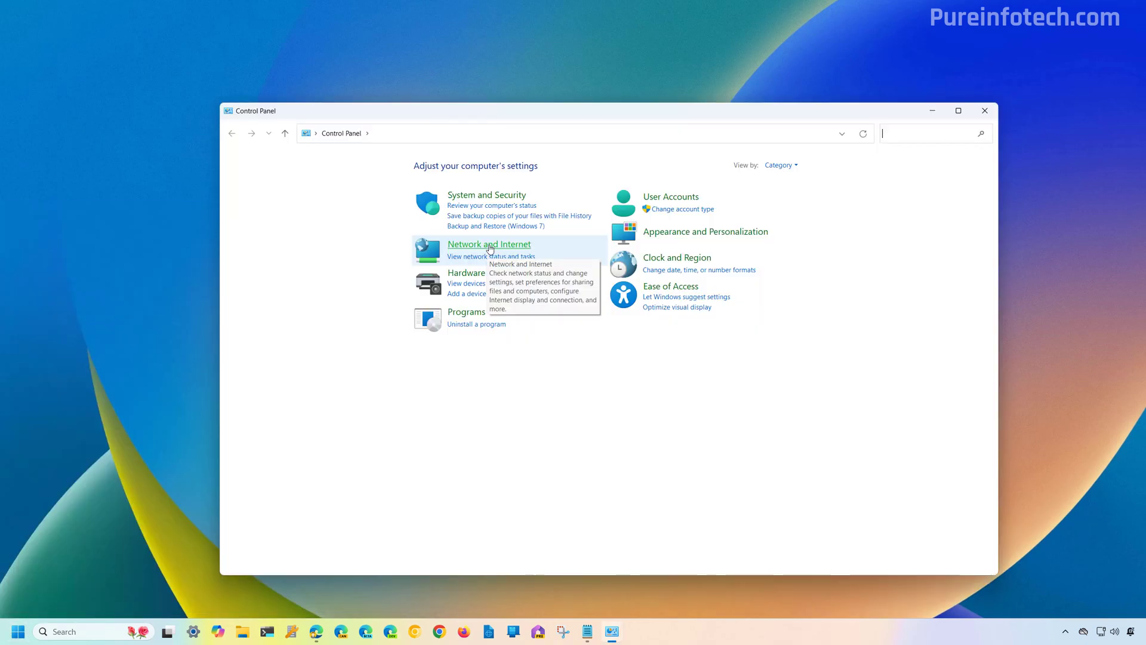
pyautogui.click(490, 248)
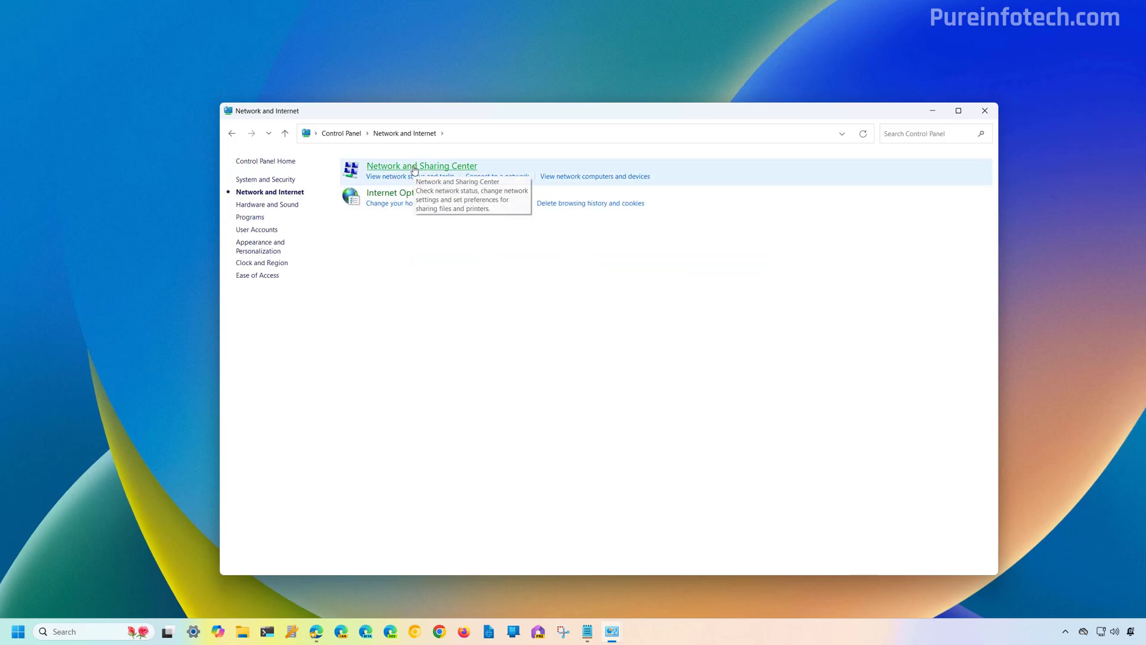
pyautogui.click(414, 167)
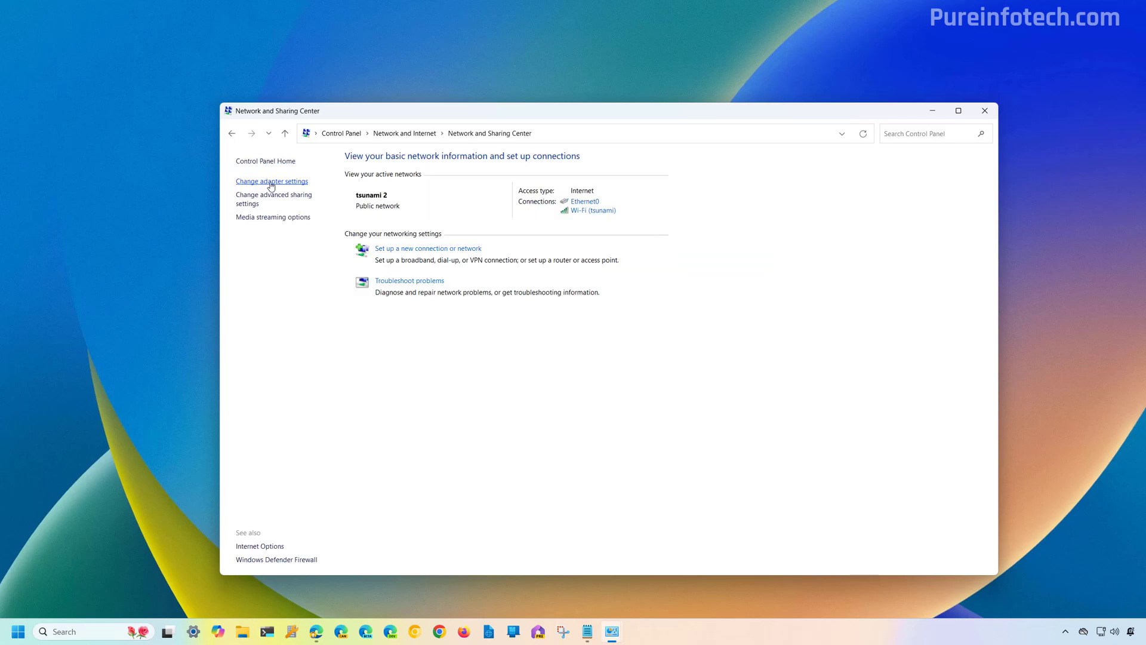
pyautogui.click(271, 182)
pyautogui.rightClick(314, 220)
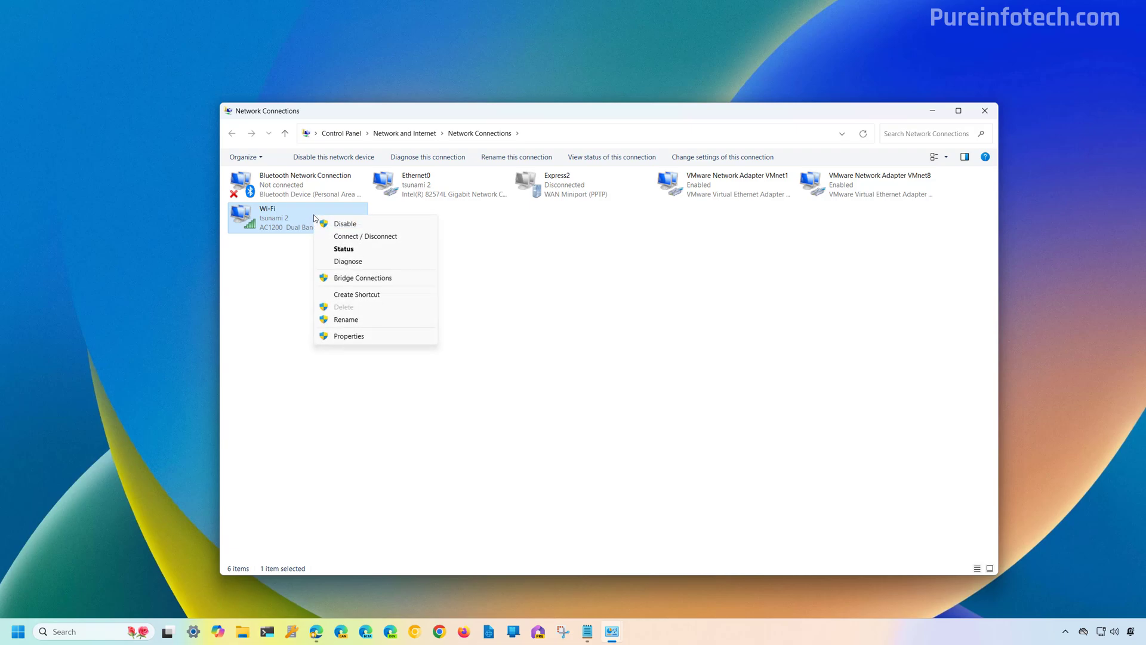
pyautogui.click(360, 339)
pyautogui.click(322, 312)
pyautogui.scroll(-1, 324, 315)
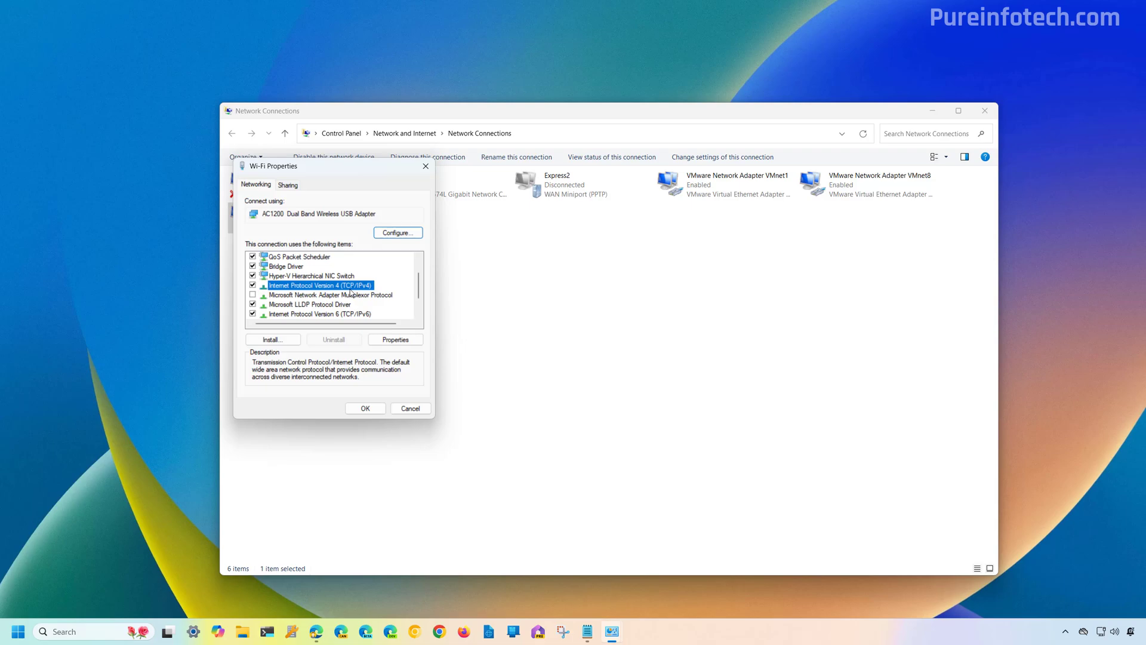
pyautogui.click(393, 344)
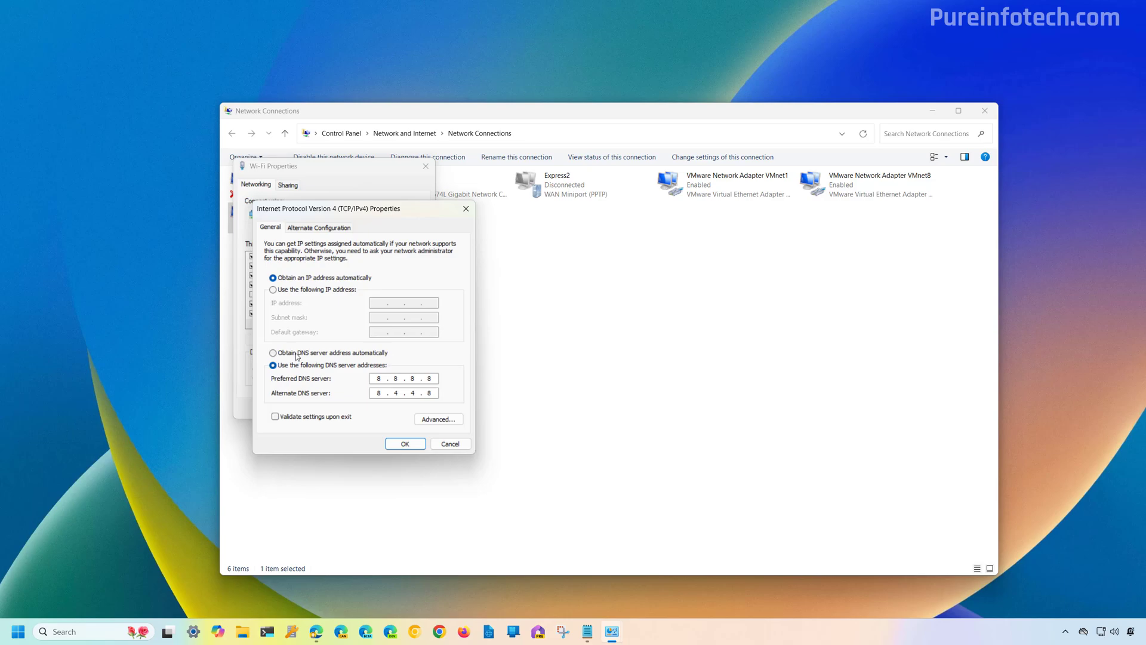
pyautogui.click(313, 353)
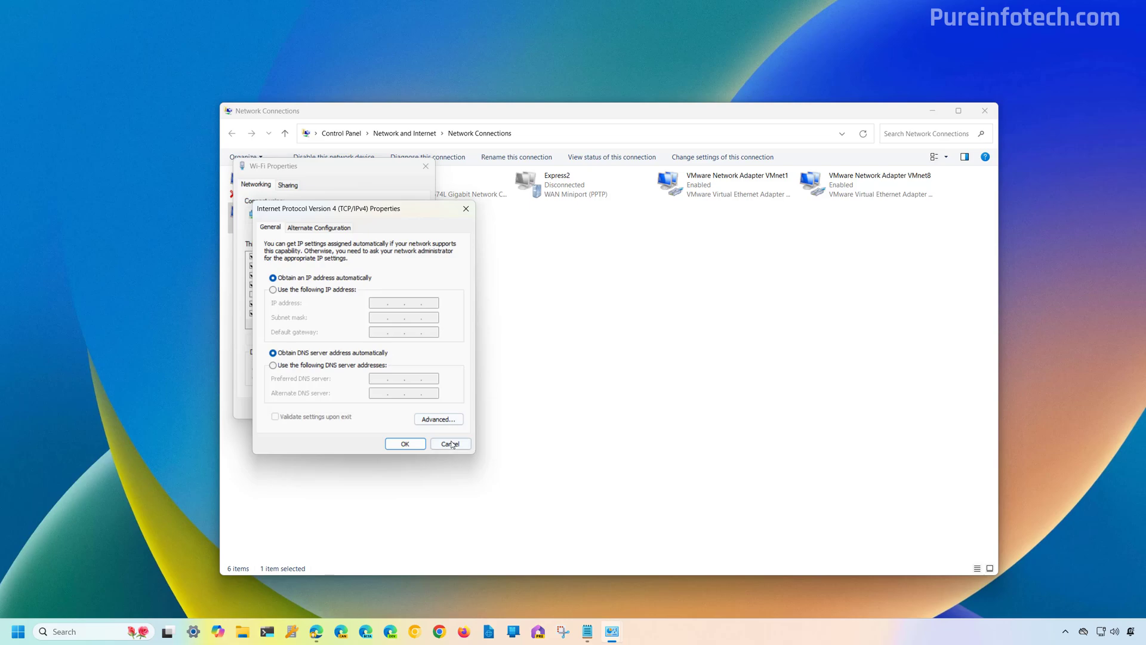
pyautogui.click(406, 444)
pyautogui.click(365, 409)
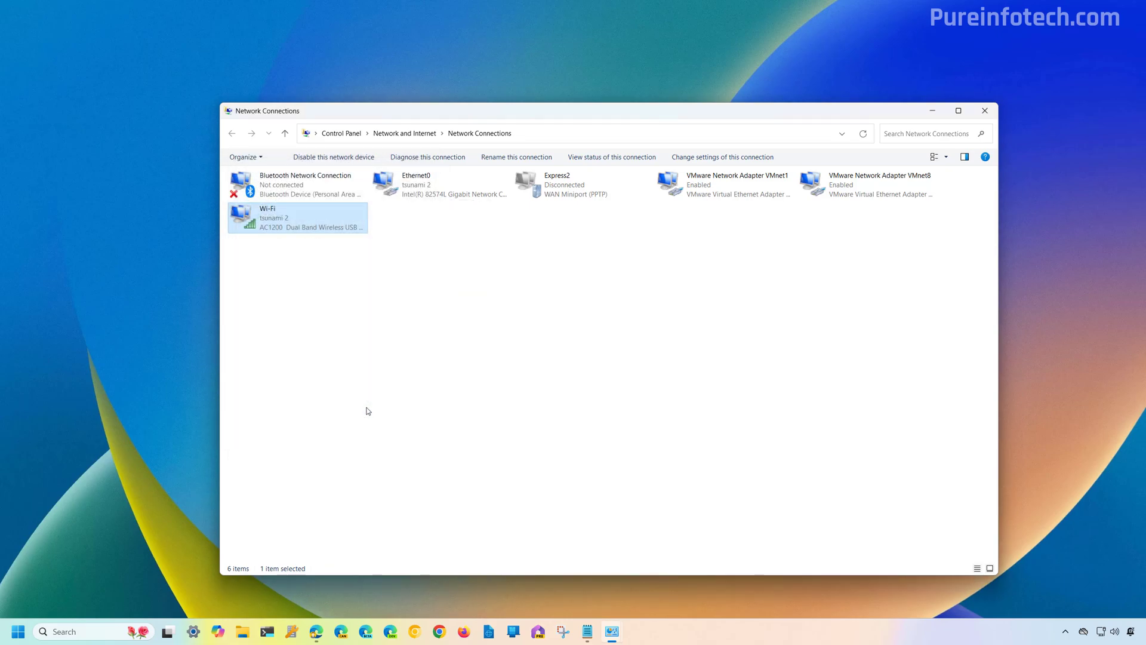
pyautogui.hotkey('alt', 'F4')
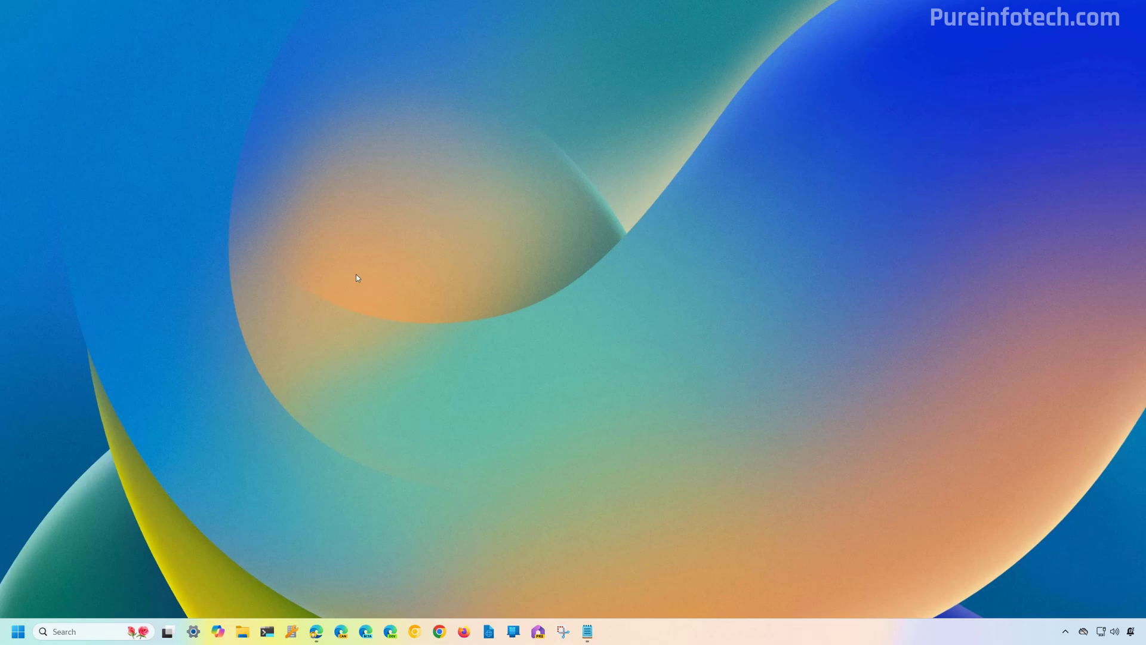
# Search 'ter' in Start and run Terminal Preview as administrator, approving the UAC prompt.
pyautogui.press('super')
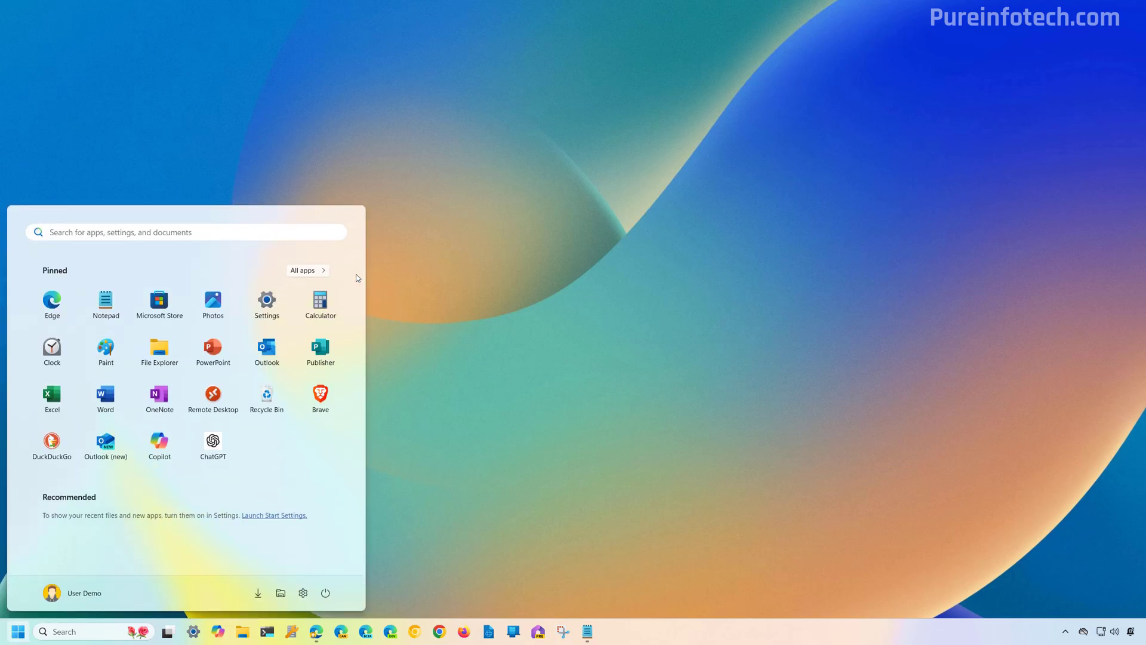
pyautogui.write('ter')
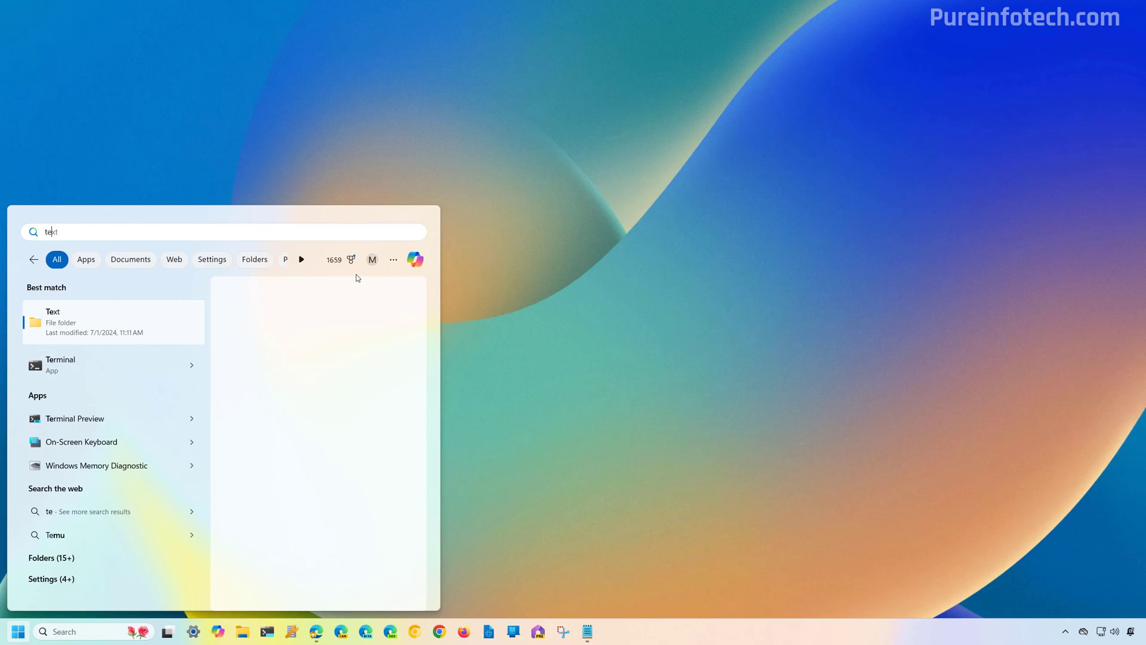
pyautogui.rightClick(139, 321)
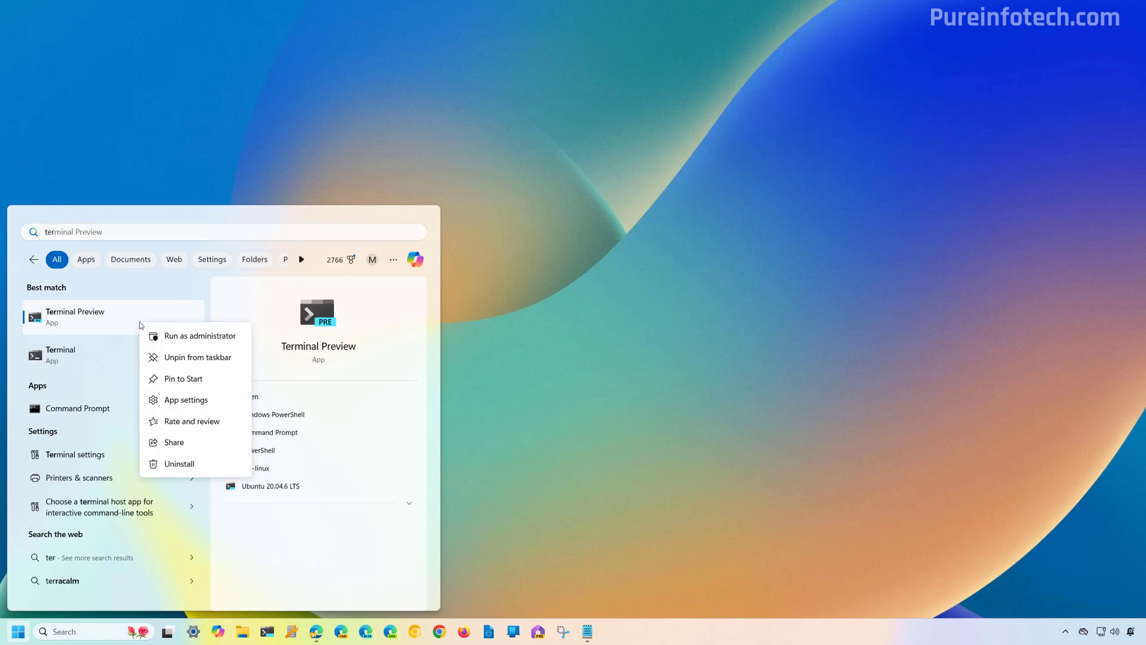
pyautogui.click(186, 338)
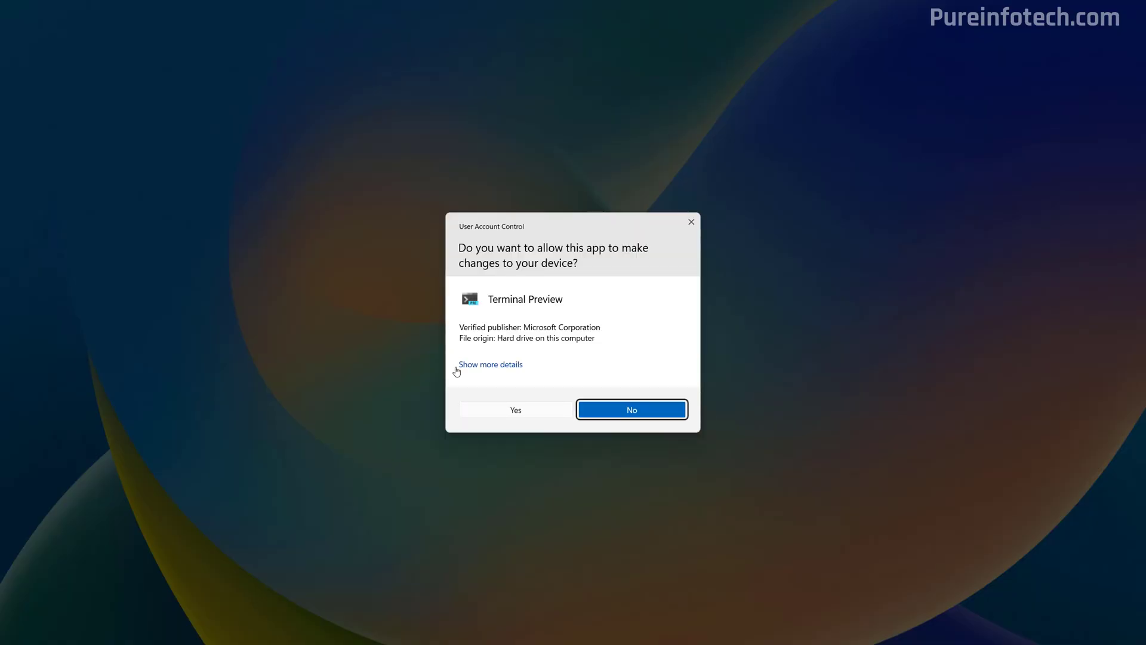
pyautogui.click(535, 408)
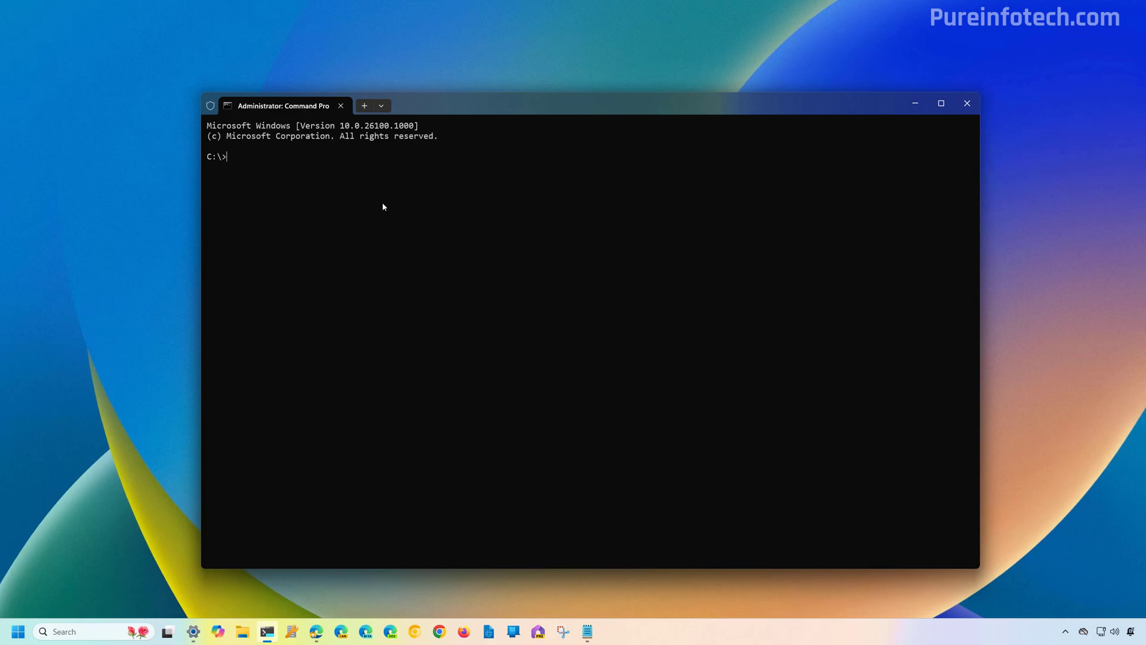
# Run ipconfig /all and scroll to Ethernet0's DNS servers, 8.8.8.8 and 8.8.4.4.
pyautogui.write('ipconfig /all')
pyautogui.press('Return')
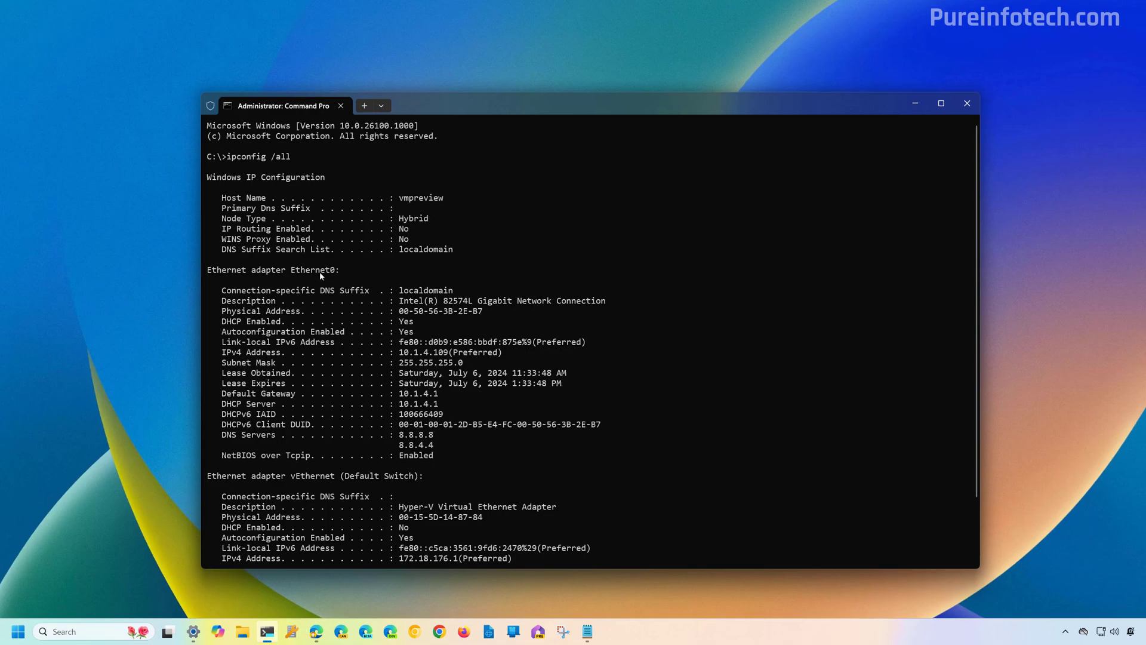
pyautogui.scroll(-3, 653, 379)
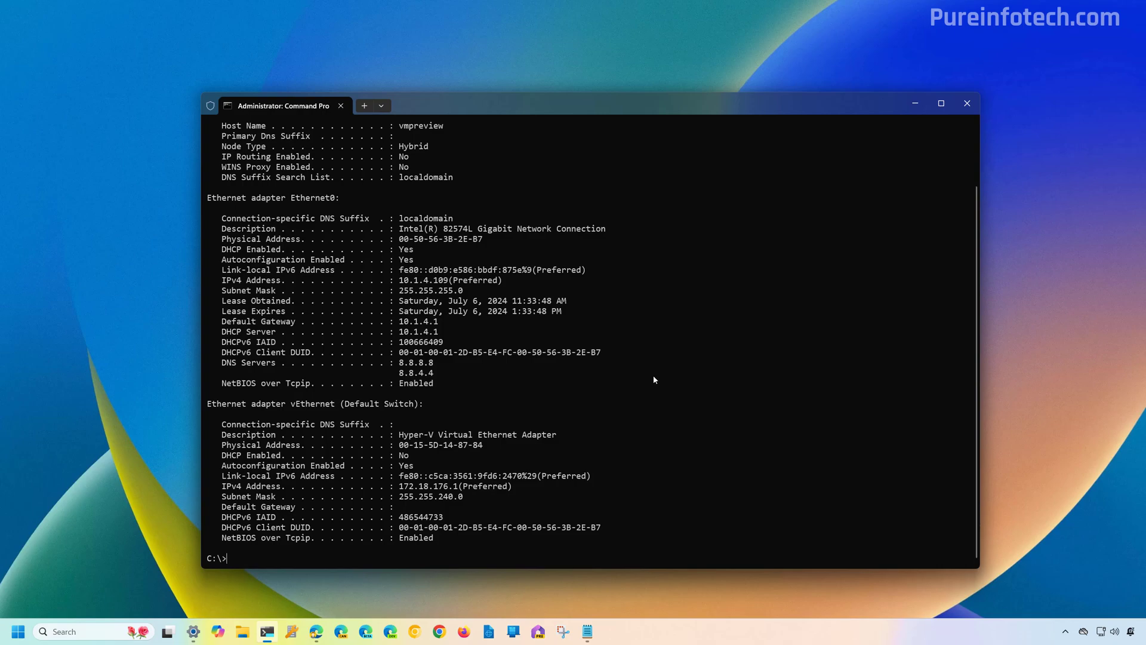
# Use netsh to set Ethernet0's primary DNS to 1.1.1.1 and add 1.0.0.1 at index 2.
pyautogui.write('netsh interface ip set dns name="Ethernet0" static 1.1.1.1')
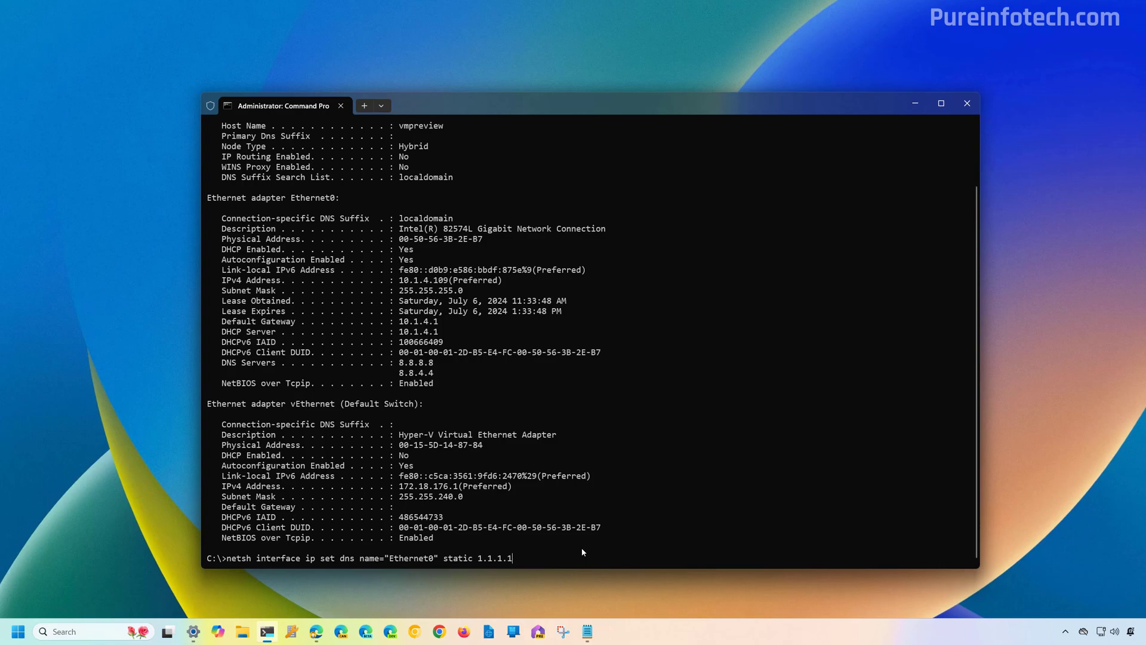
pyautogui.press('Return')
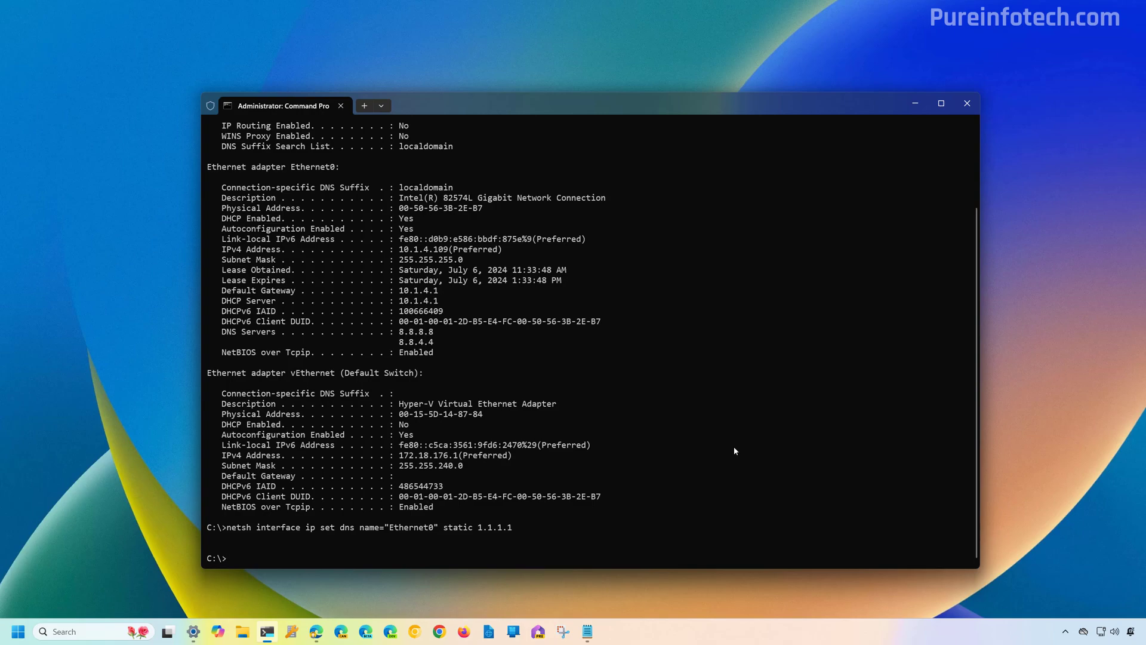
pyautogui.write('netsh interface ip add dns name="Ethernet0" 1.0.0.1 index=2')
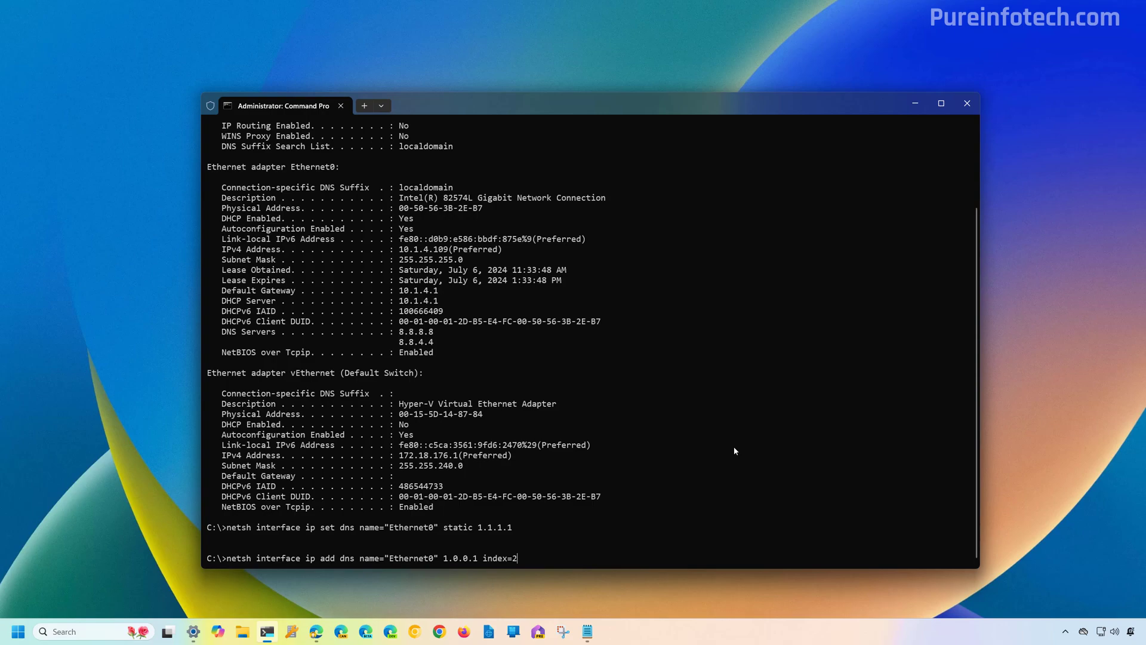
pyautogui.press('Return')
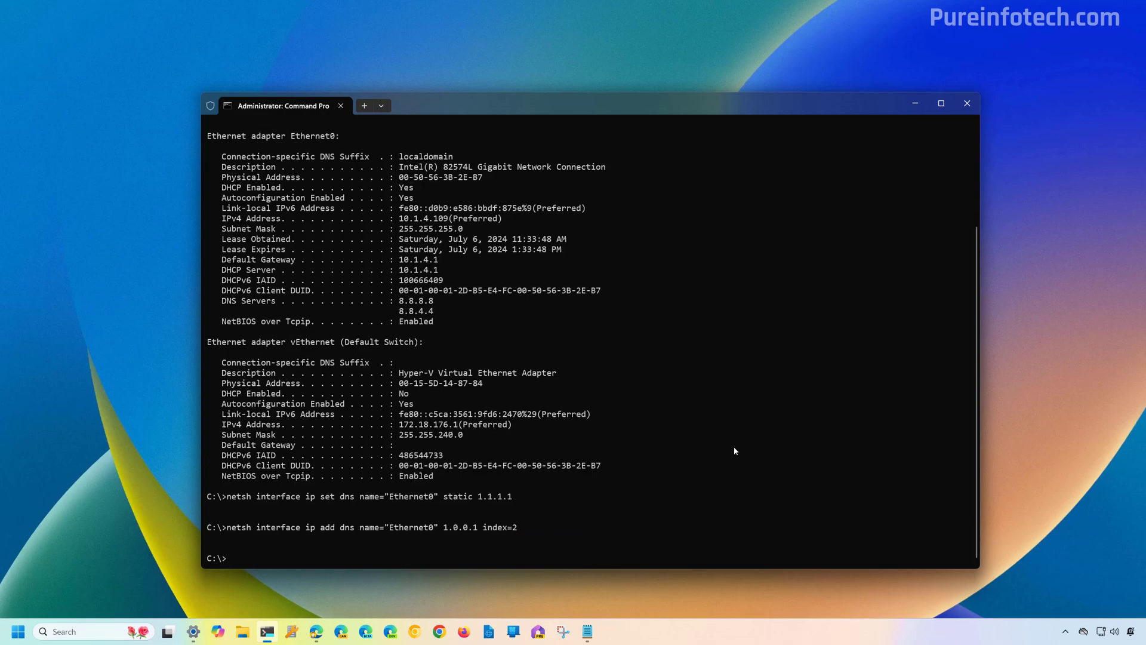
pyautogui.write('ipconfig /all')
# Confirm the new DNS with ipconfig /all, then focus Bing's search box in Edge.
pyautogui.press('Return')
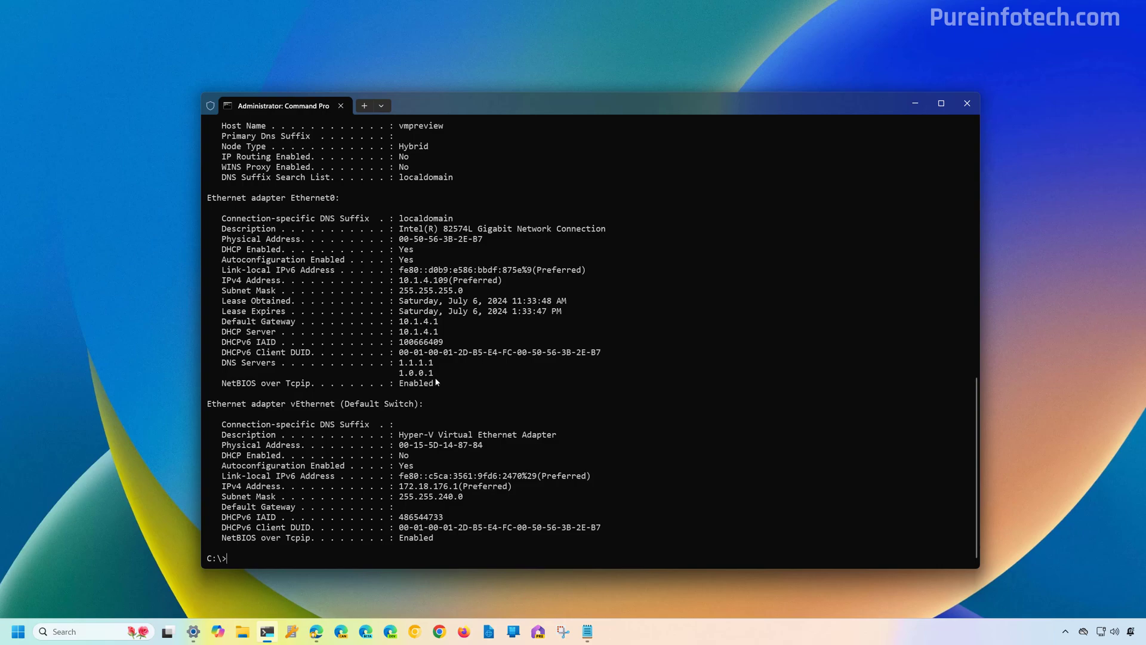
pyautogui.click(316, 631)
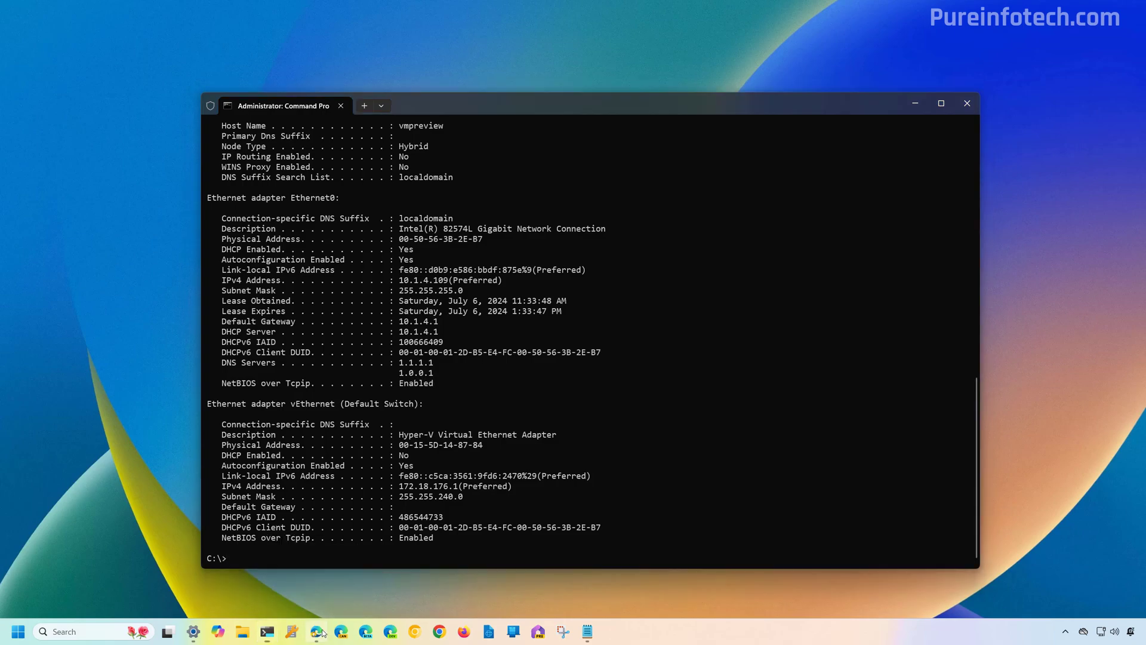
pyautogui.click(316, 125)
pyautogui.click(332, 197)
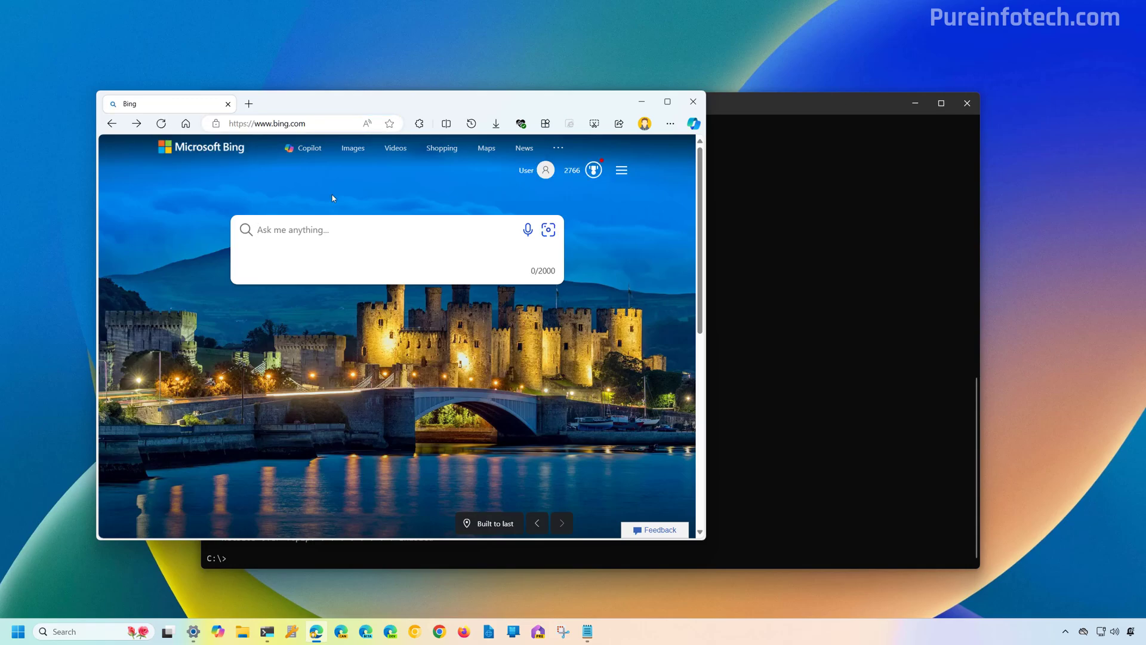
# Minimize Edge and ping google.com, getting four replies with 0% loss.
pyautogui.click(642, 101)
pyautogui.write('ping ')
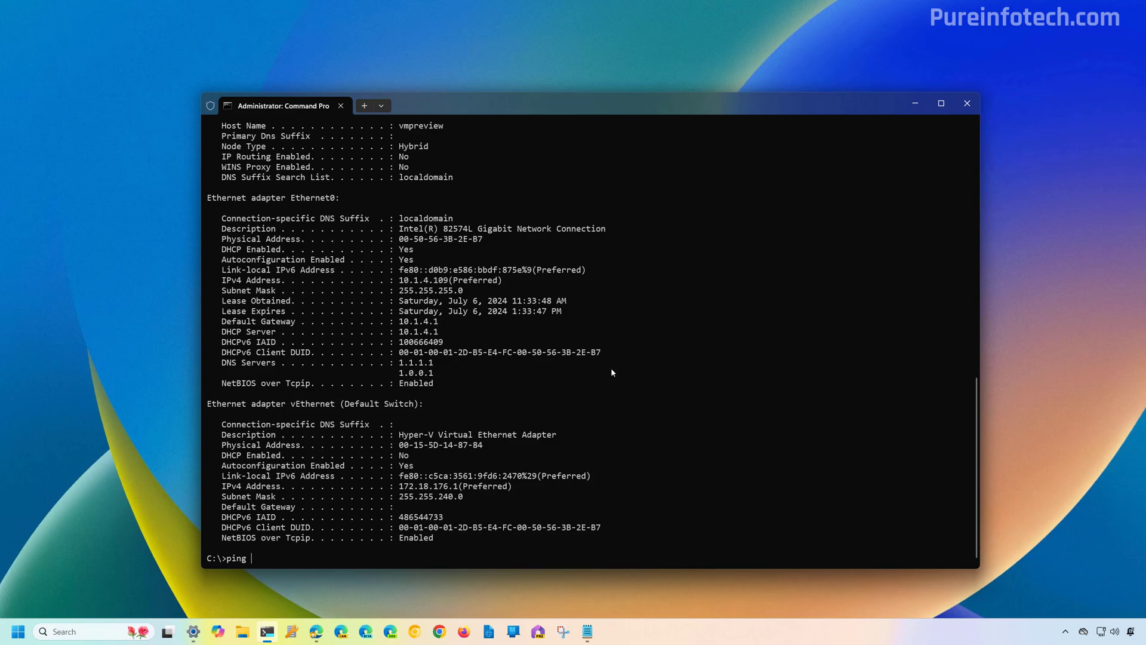
pyautogui.write('google.com')
pyautogui.press('Return')
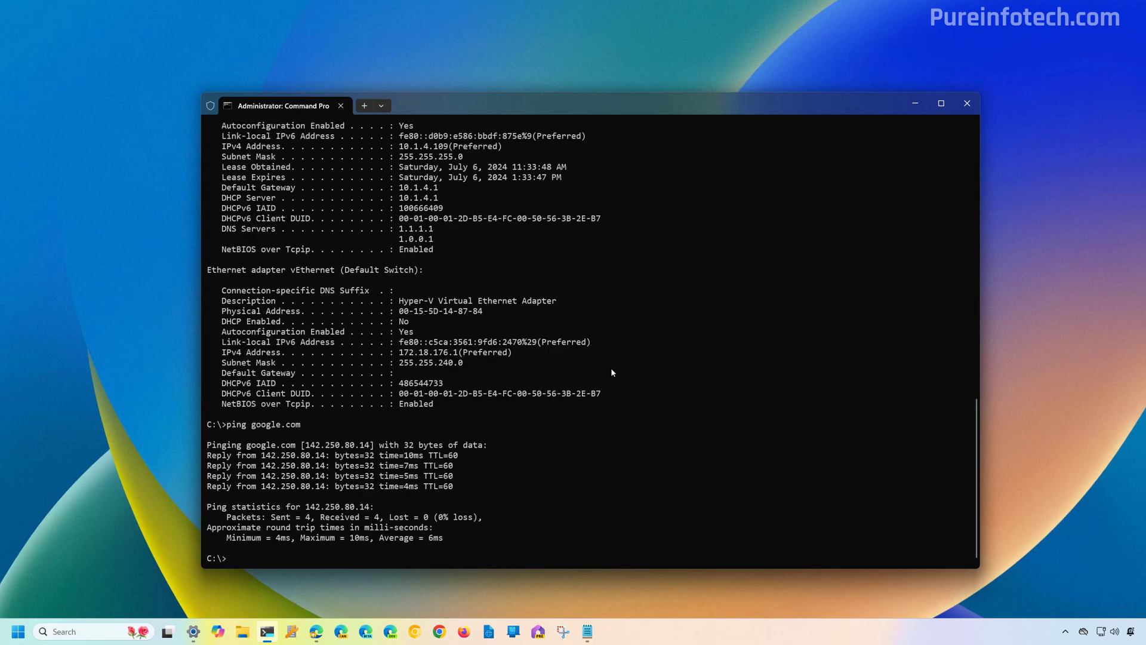
# Check nslookup and ipconfig /all showing DHCP DNS 8.8.8.8 and 8.8.4.4, then leave Terminal.
pyautogui.write('nslookup')
pyautogui.press('Return')
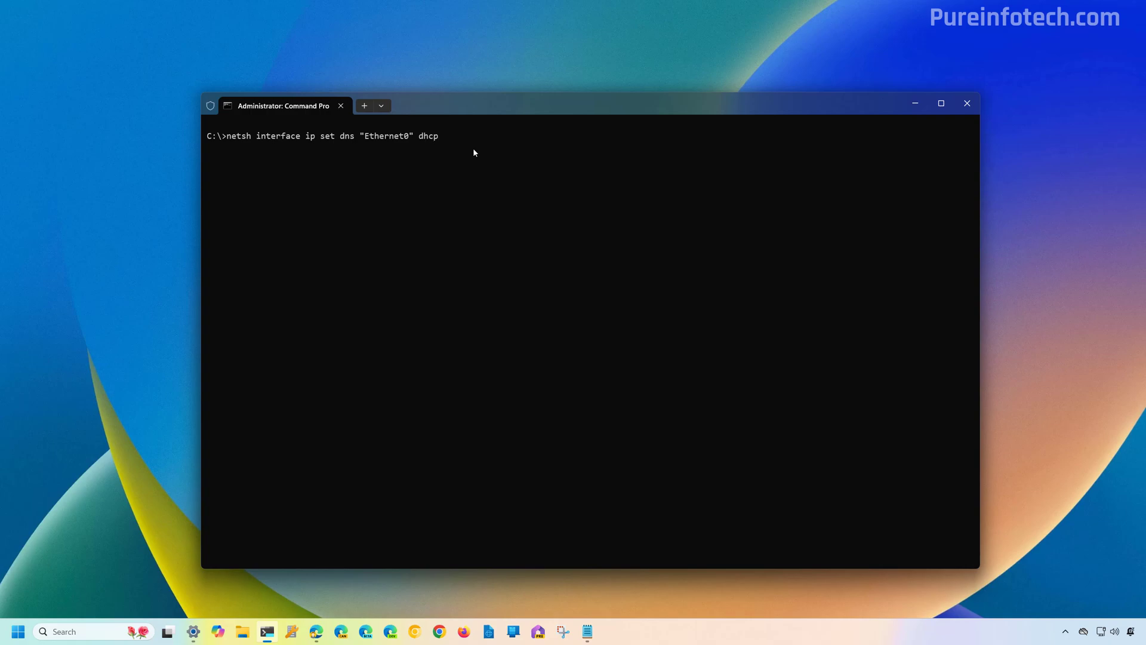
pyautogui.write('ipconfig /all')
pyautogui.press('Return')
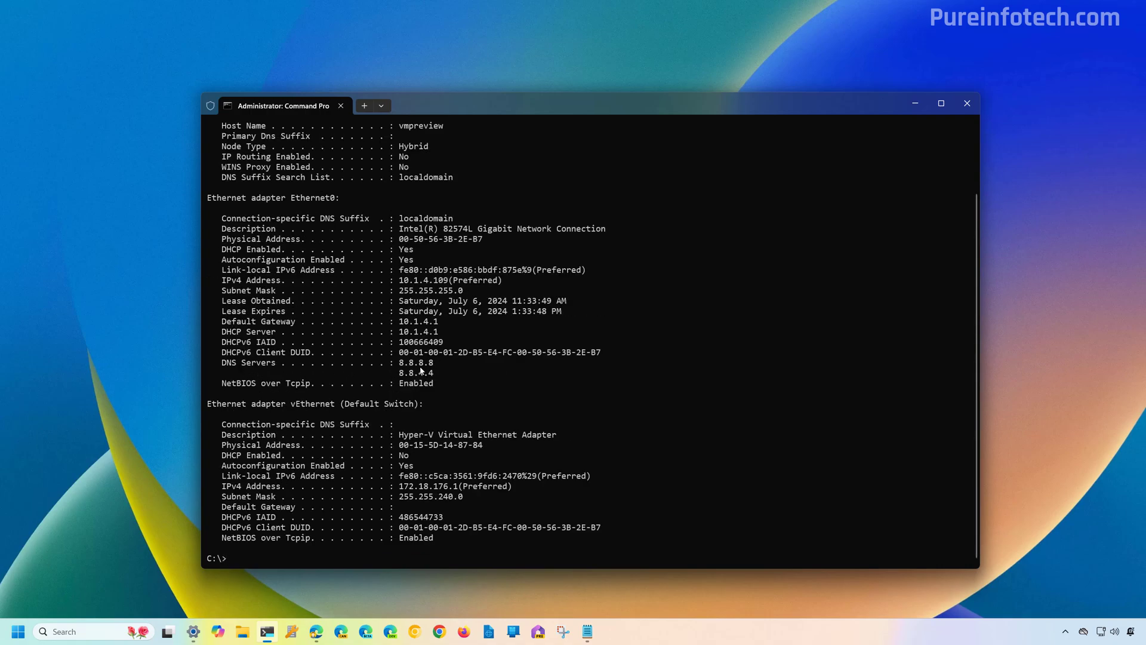
pyautogui.press('super+d')
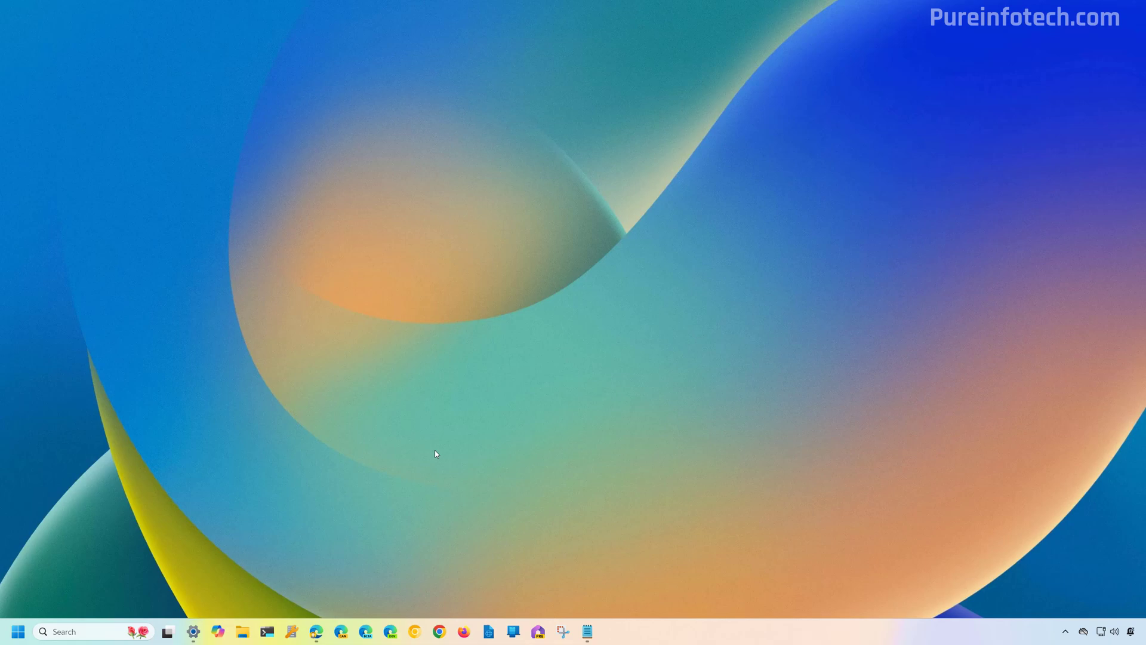
# Search 'term' in Start and launch Terminal Preview as administrator, approving the UAC prompt.
pyautogui.press('super')
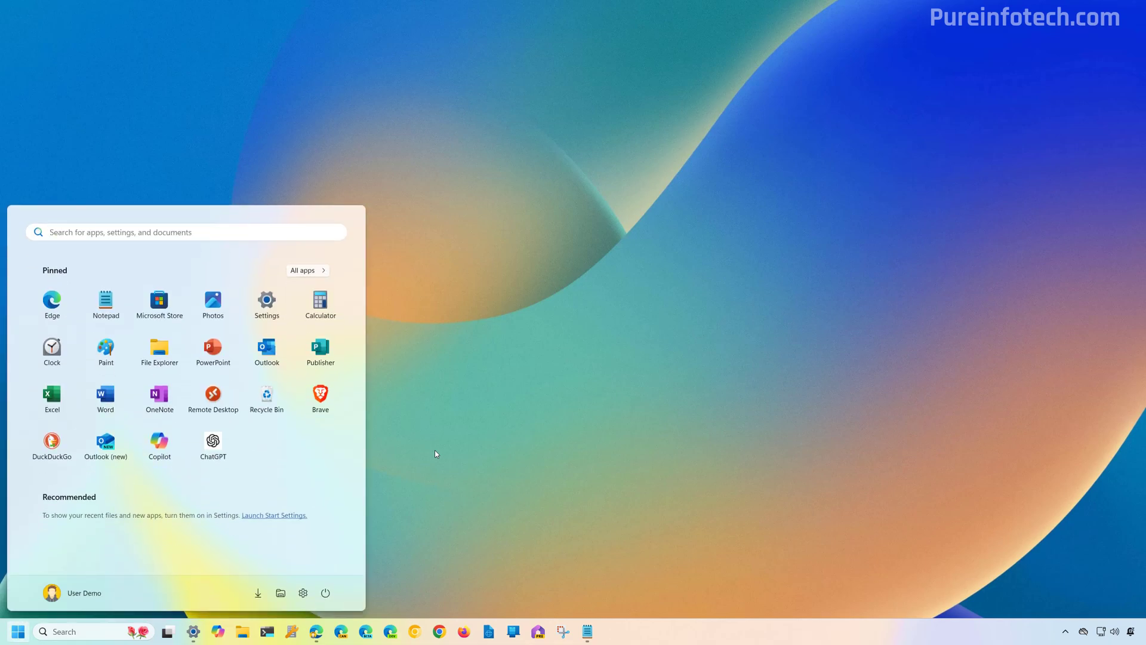
pyautogui.write('term')
pyautogui.rightClick(100, 371)
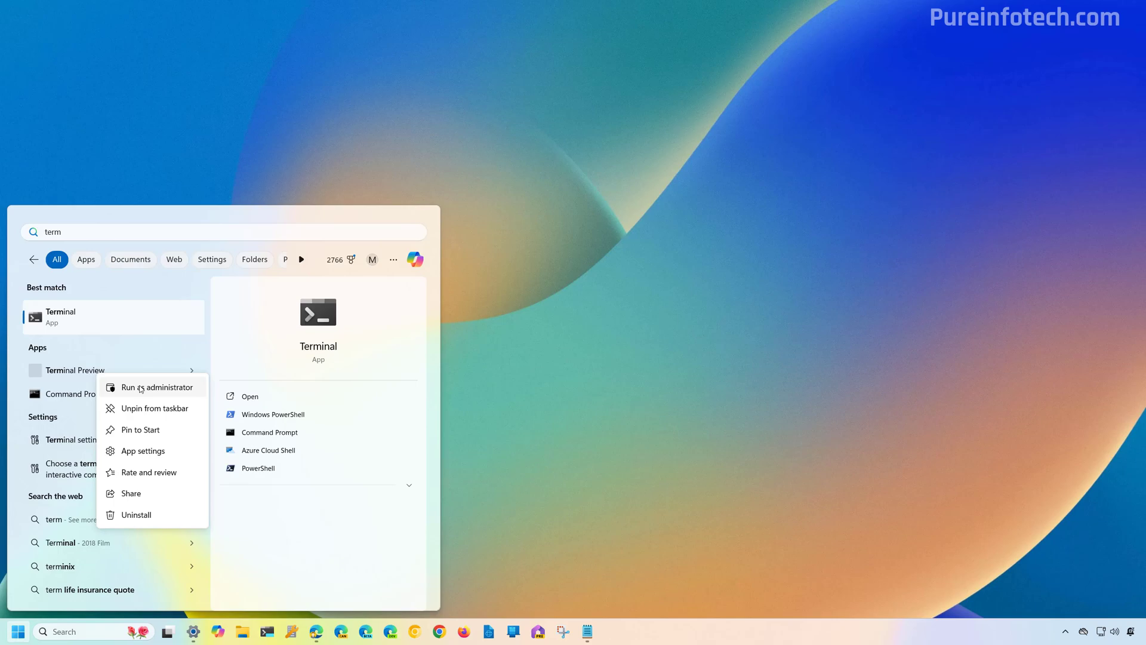
pyautogui.click(141, 387)
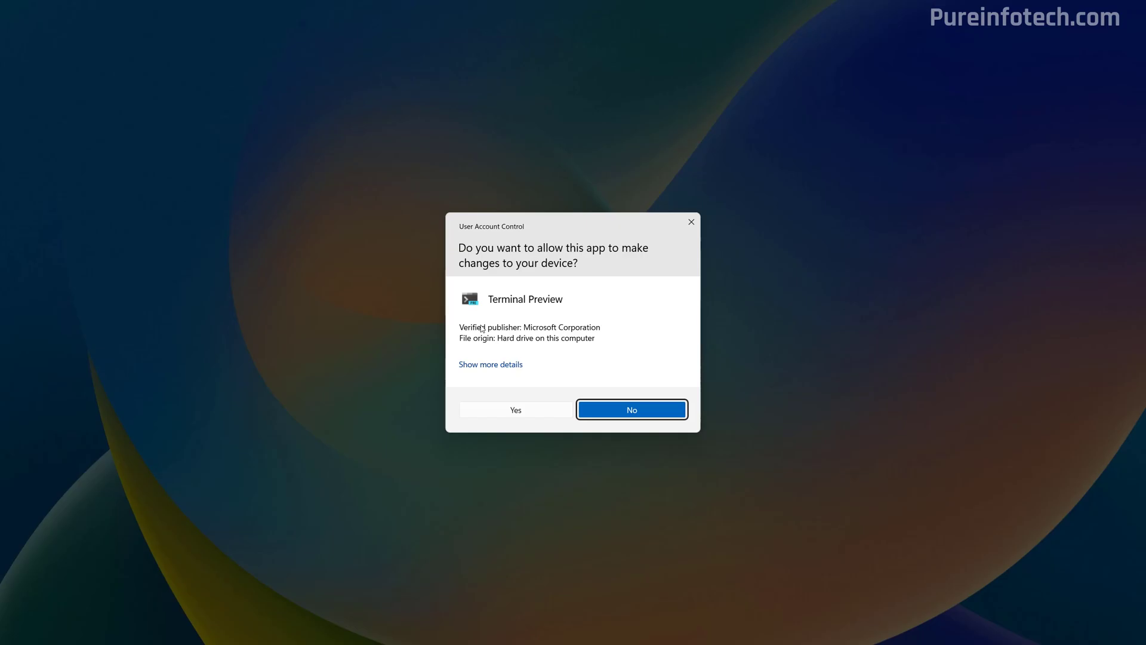
pyautogui.click(521, 410)
# Switch to a single Windows PowerShell tab and paste Get-NetIPConfiguration.
pyautogui.click(479, 104)
pyautogui.click(418, 119)
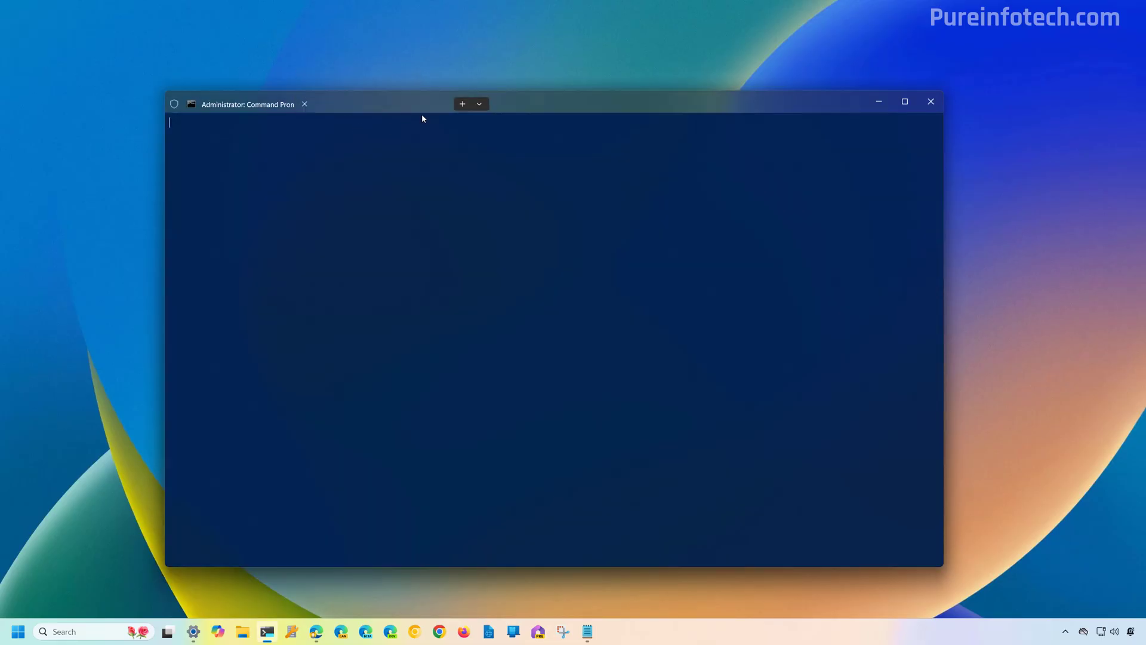
pyautogui.click(305, 103)
pyautogui.write('Get-NetIPConfiguration')
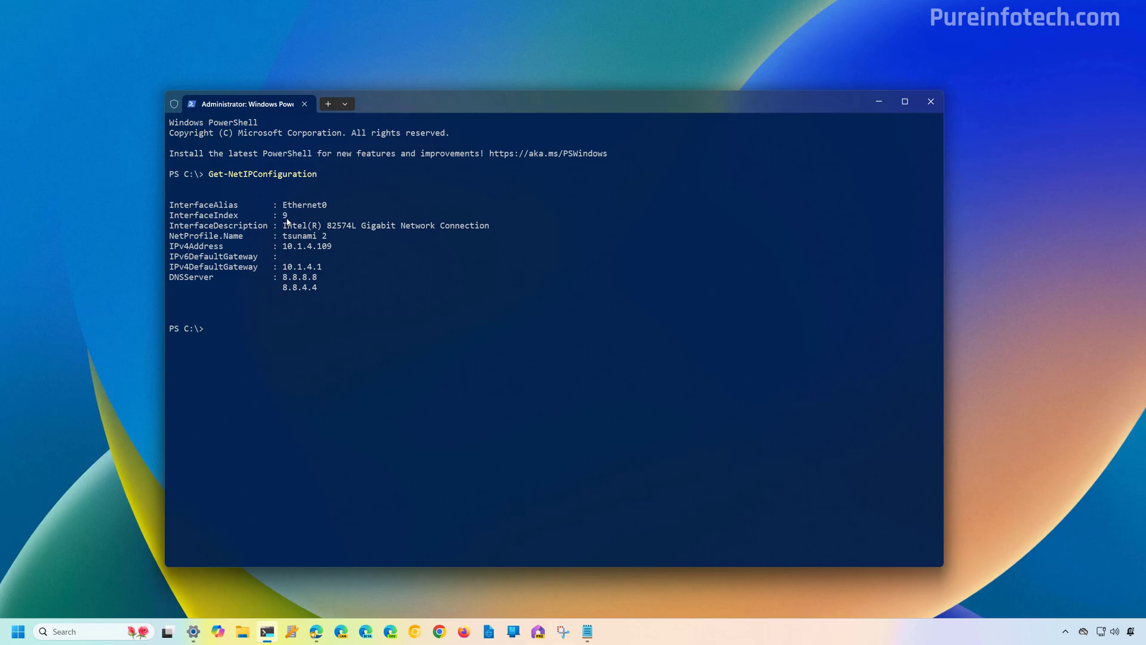
# Run Set-DnsClientServerAddress with interface index 9 instead of 12 and server 208.67.222.222.
pyautogui.write('Set-DnsClientServerAddress -InterfaceIndex 12 -ServerAddresses 208.67.222.222')
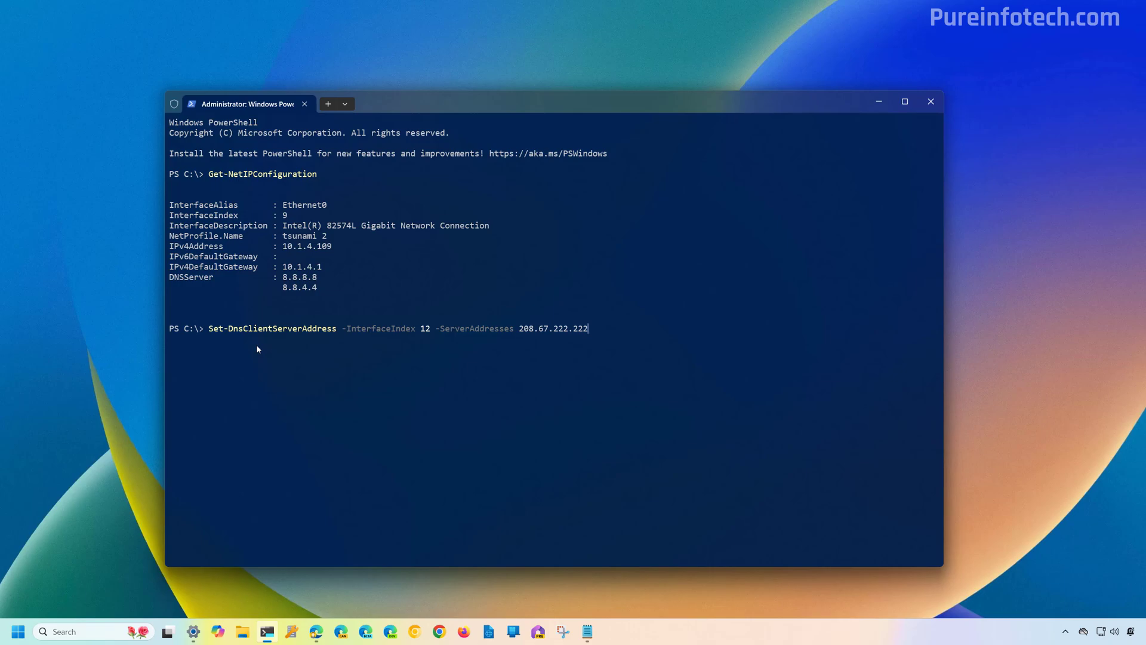
pyautogui.hotkey('ctrl', 'Left')
pyautogui.hotkey('ctrl', 'Left')
pyautogui.hotkey('ctrl', 'Left')
pyautogui.press('Delete')
pyautogui.press('Delete')
pyautogui.write('9')
pyautogui.press('Return')
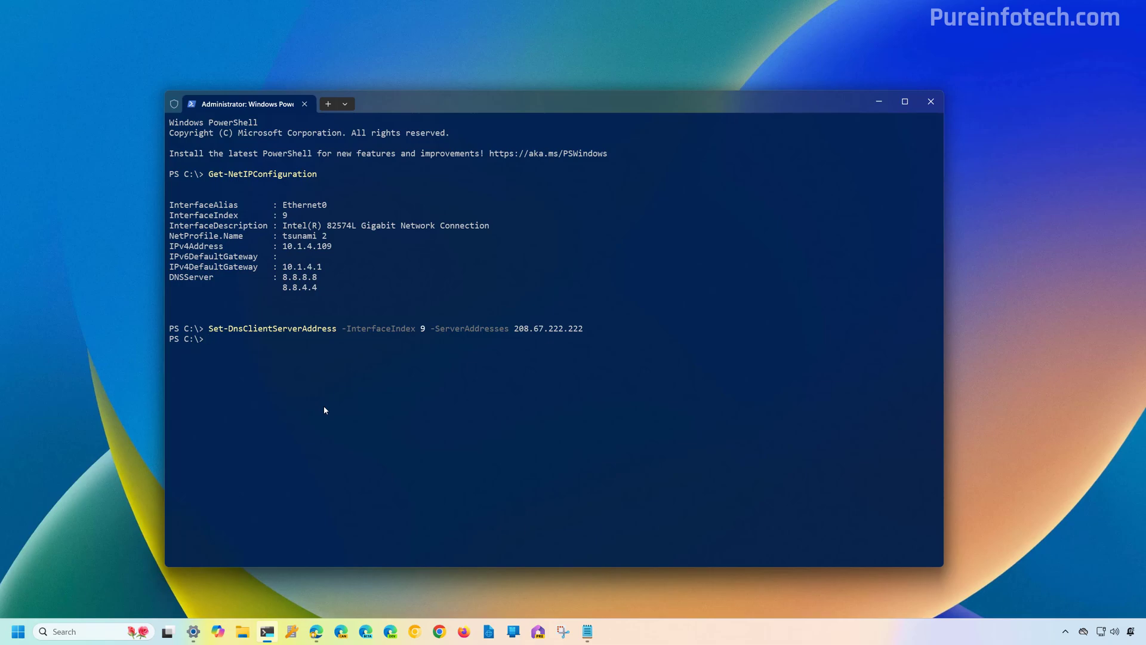
# Set interface 9's DNS servers to 208.67.222.222 and 208.67.220.220, then recall an earlier command.
pyautogui.write('Set-DnsClientServerAddress -InterfaceIndex 12 -ServerAddresses 208.67.222.222, 208.67.220.220')
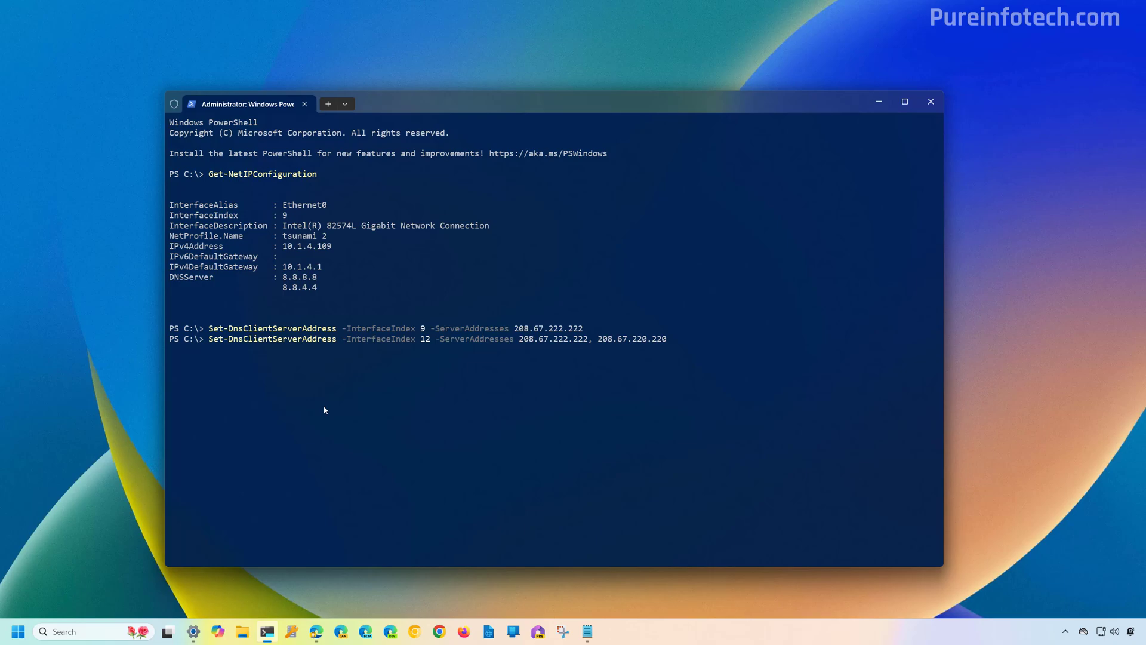
pyautogui.press('Left')
pyautogui.press('Left')
pyautogui.press('Left')
pyautogui.press('Left')
pyautogui.press('Left')
pyautogui.press('Left')
pyautogui.press('Left')
pyautogui.press('Left')
pyautogui.press('Left')
pyautogui.press('Left')
pyautogui.press('Left')
pyautogui.press('Left')
pyautogui.press('Left')
pyautogui.press('Left')
pyautogui.press('Left')
pyautogui.press('Left')
pyautogui.press('Left')
pyautogui.press('Left')
pyautogui.press('Left')
pyautogui.press('Left')
pyautogui.press('BackSpace')
pyautogui.press('BackSpace')
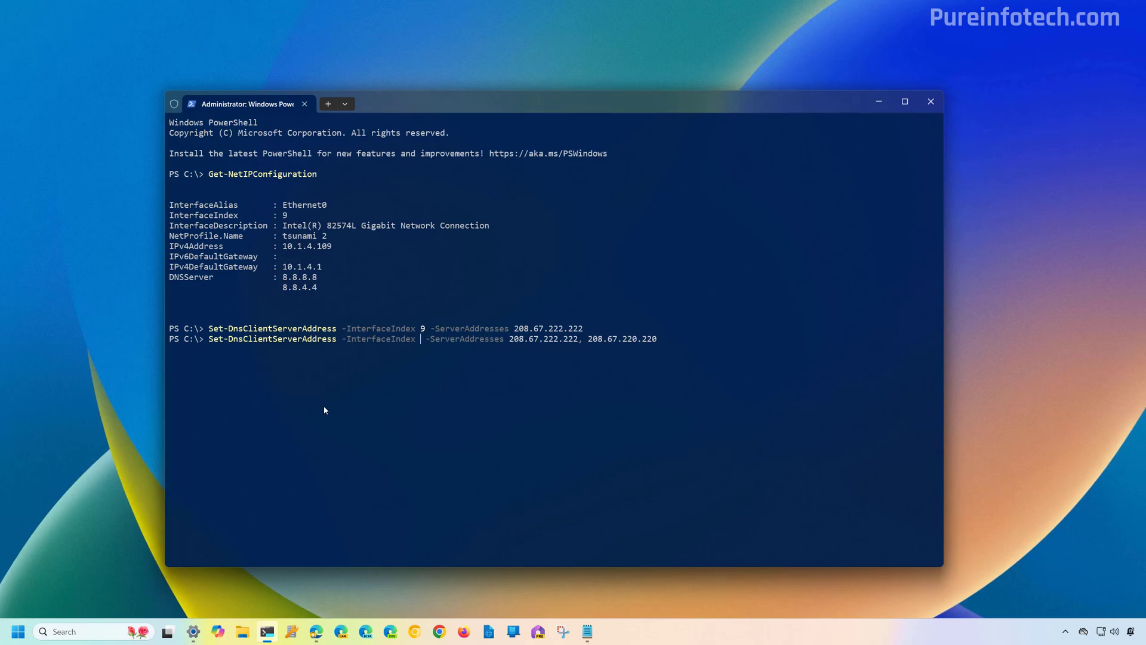
pyautogui.write('9')
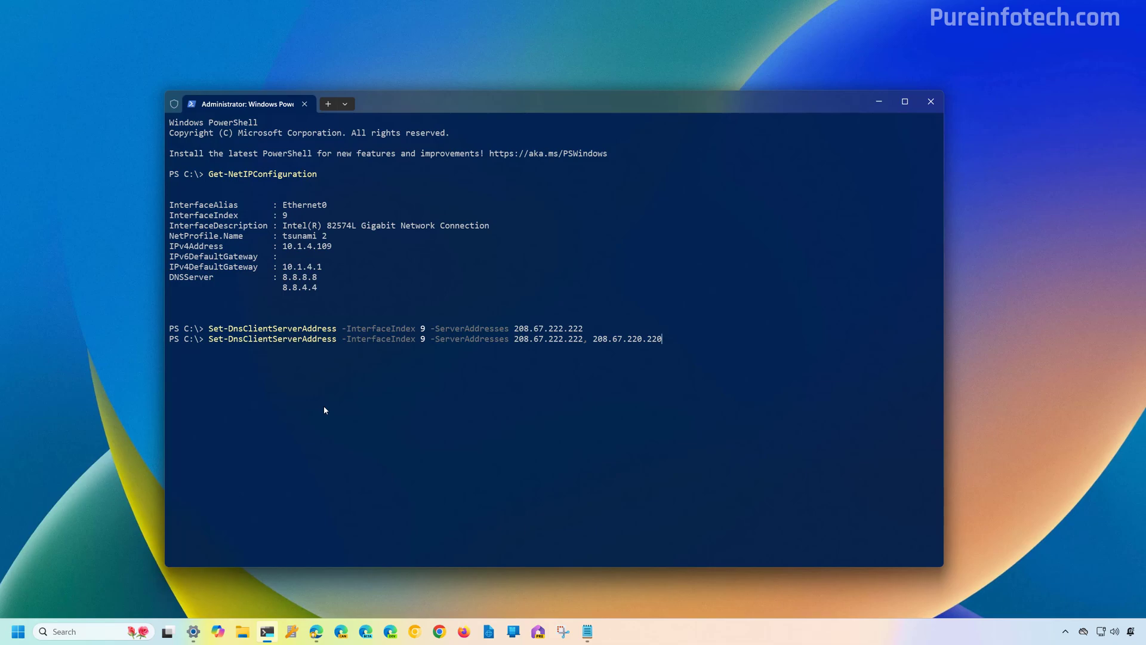
pyautogui.press('BackSpace')
pyautogui.press('BackSpace')
pyautogui.press('BackSpace')
pyautogui.press('BackSpace')
pyautogui.press('BackSpace')
pyautogui.press('BackSpace')
pyautogui.press('BackSpace')
pyautogui.press('BackSpace')
pyautogui.press('BackSpace')
pyautogui.press('BackSpace')
pyautogui.press('BackSpace')
pyautogui.press('BackSpace')
pyautogui.press('BackSpace')
pyautogui.press('BackSpace')
pyautogui.press('BackSpace')
pyautogui.press('BackSpace')
pyautogui.write(', 208.67.220.220')
pyautogui.press('Return')
pyautogui.press('Up')
pyautogui.press('Up')
pyautogui.press('Up')
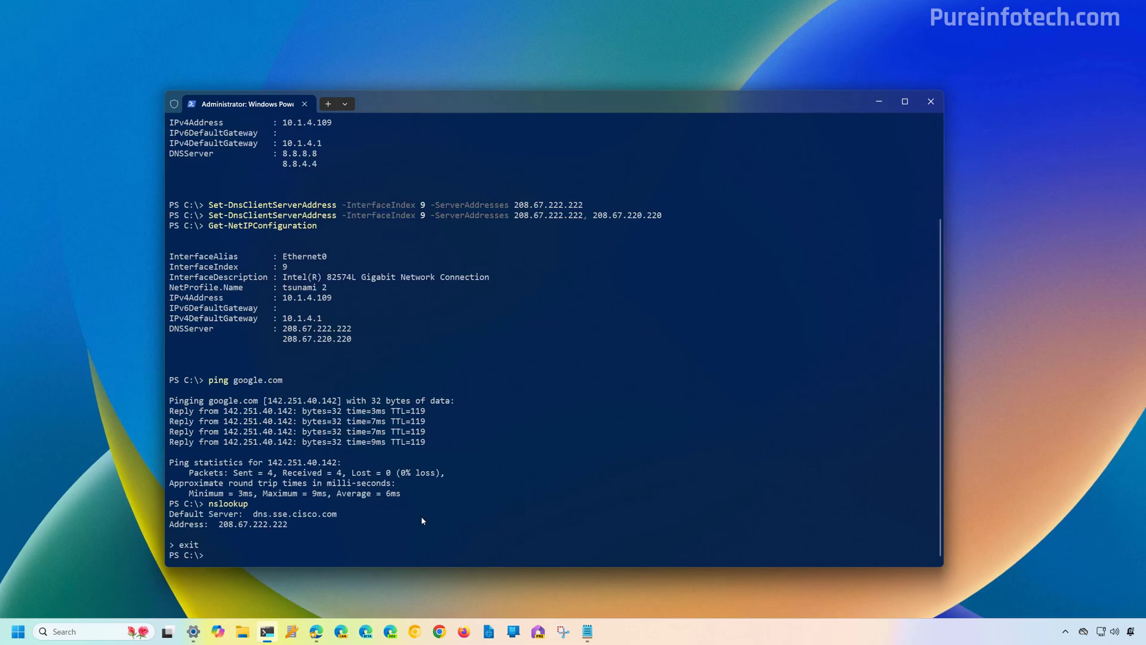
# Ping google.com and rerun nslookup to confirm the DNS server is 208.67.222.222.
pyautogui.write('ping google.com')
pyautogui.press('Return')
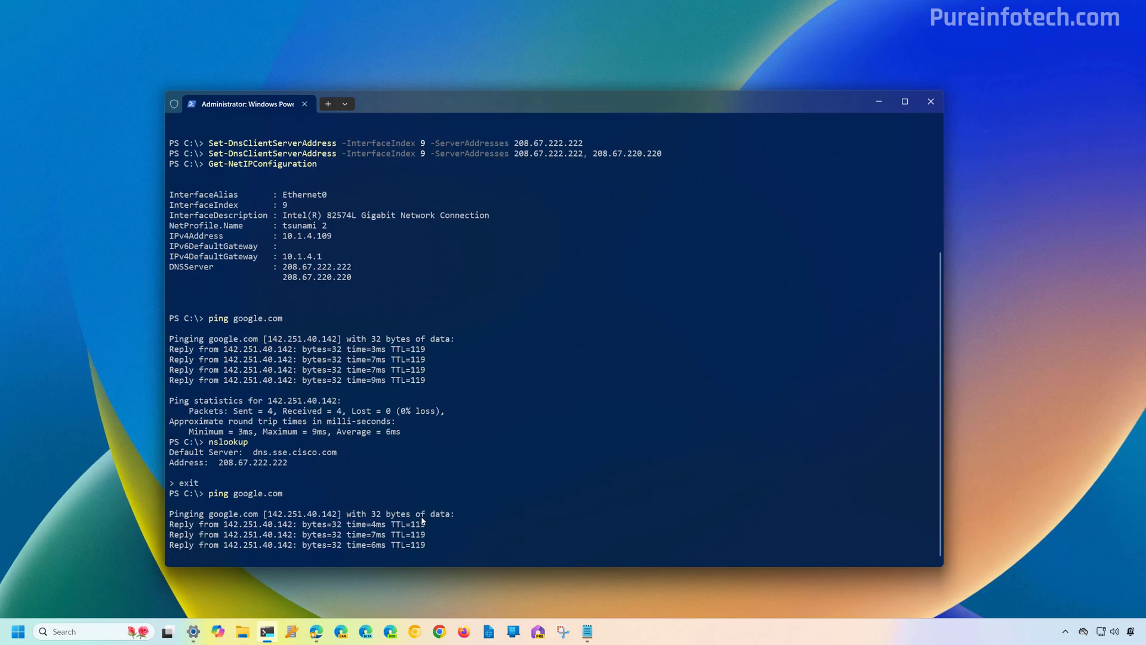
pyautogui.press('Up')
pyautogui.press('Up')
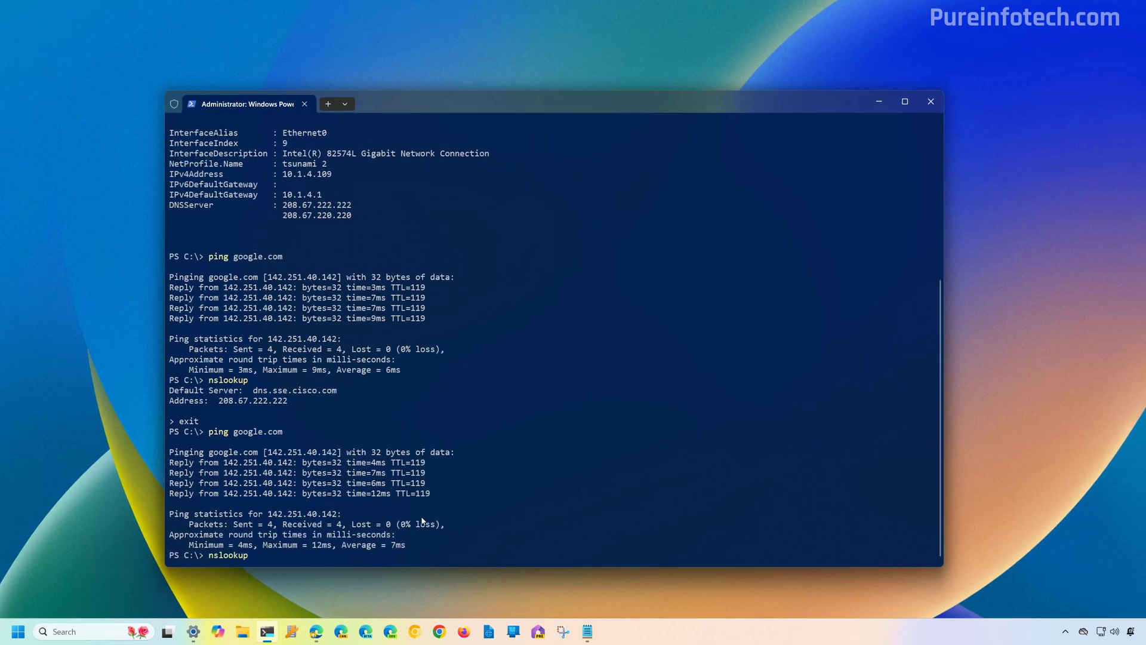
pyautogui.press('Return')
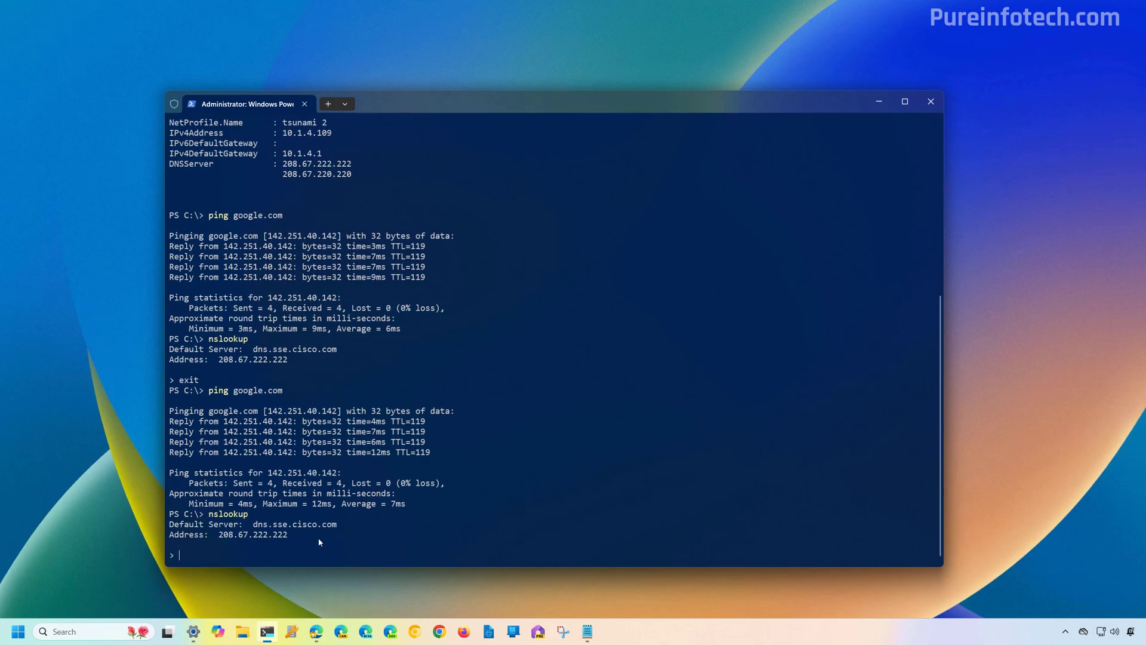
pyautogui.write('exit')
pyautogui.press('Return')
# Reload the Bing page in Microsoft Edge.
pyautogui.click(317, 631)
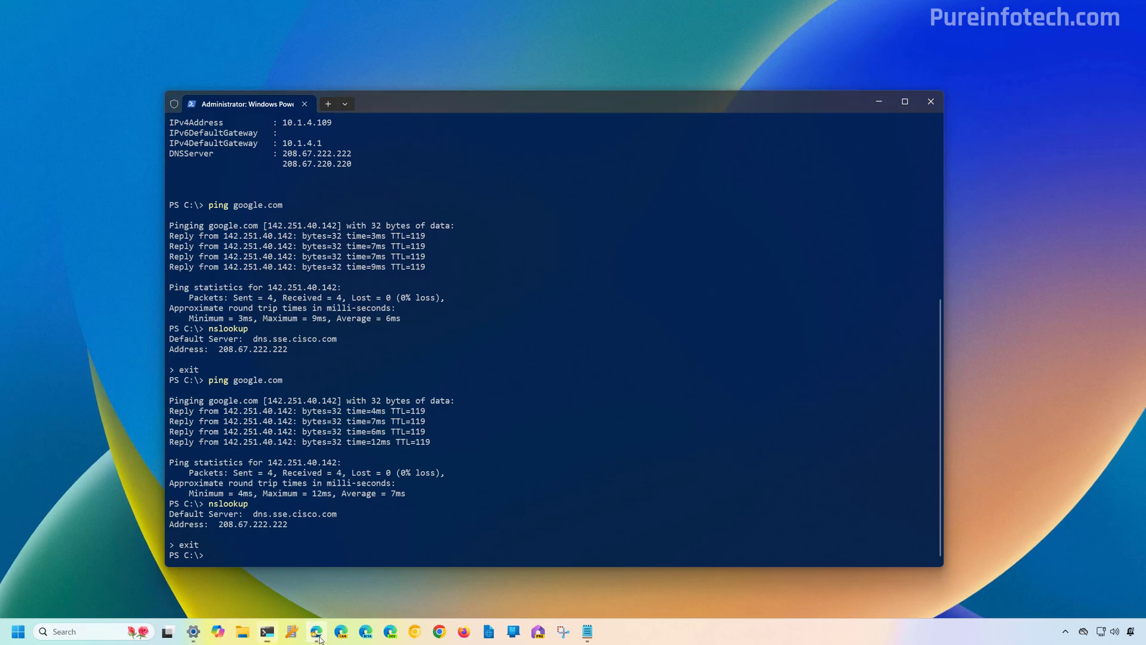
pyautogui.click(274, 124)
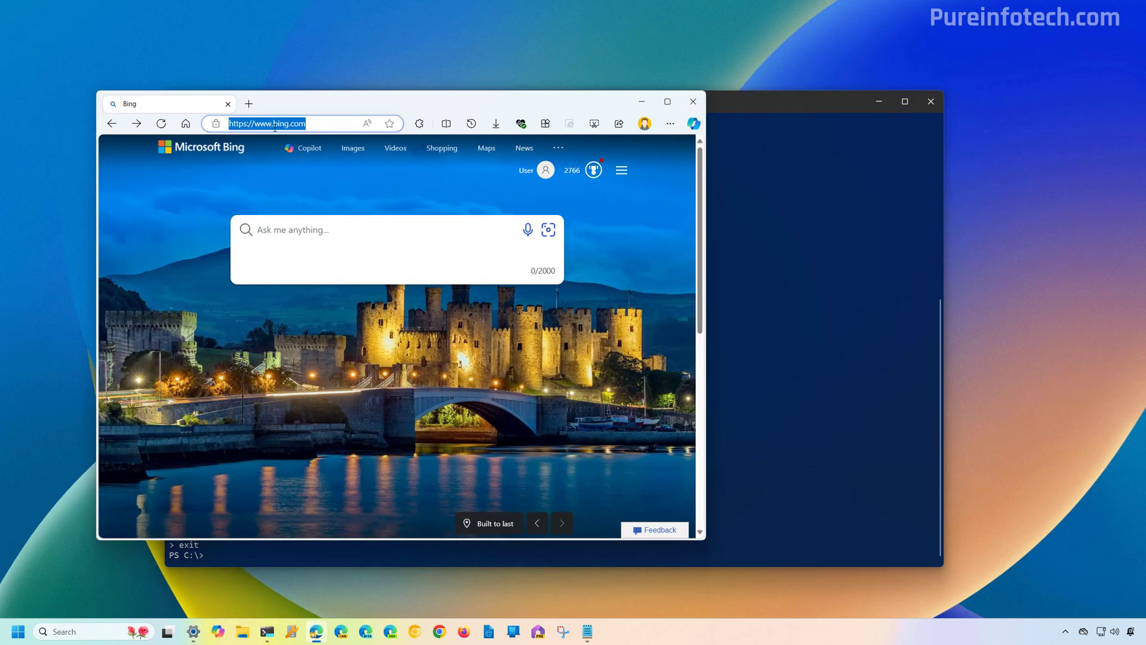
pyautogui.press('Return')
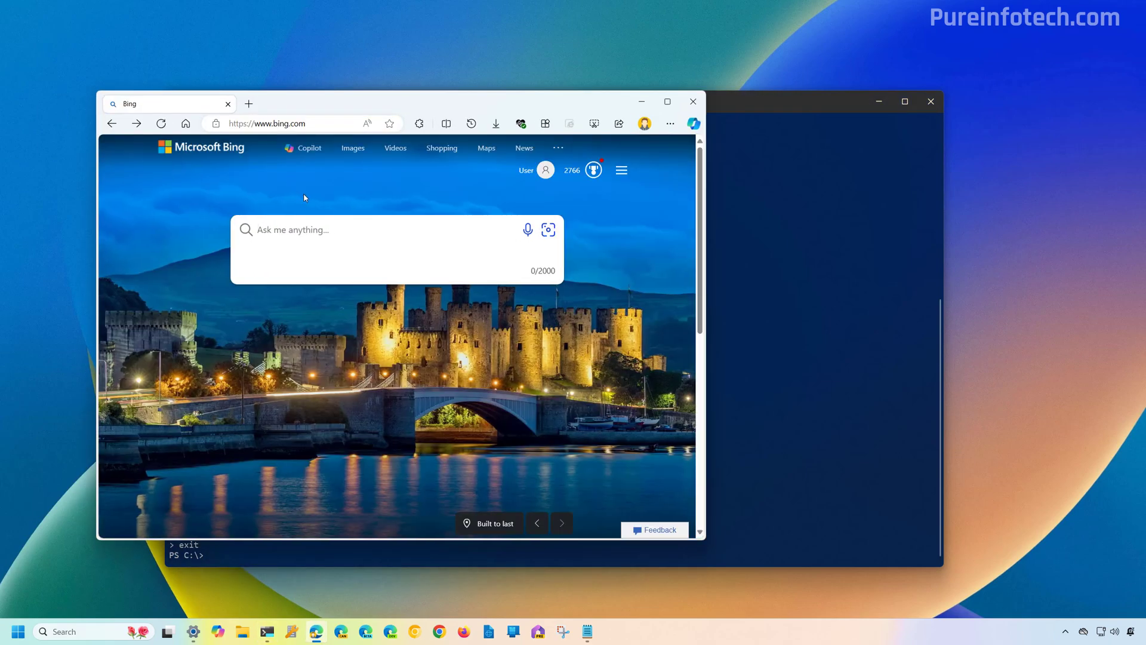
# Reset Ethernet0's DNS with Set-DnsClientServerAddress -ResetServerAddresses, then run Get-NetIPConfiguration.
pyautogui.click(642, 102)
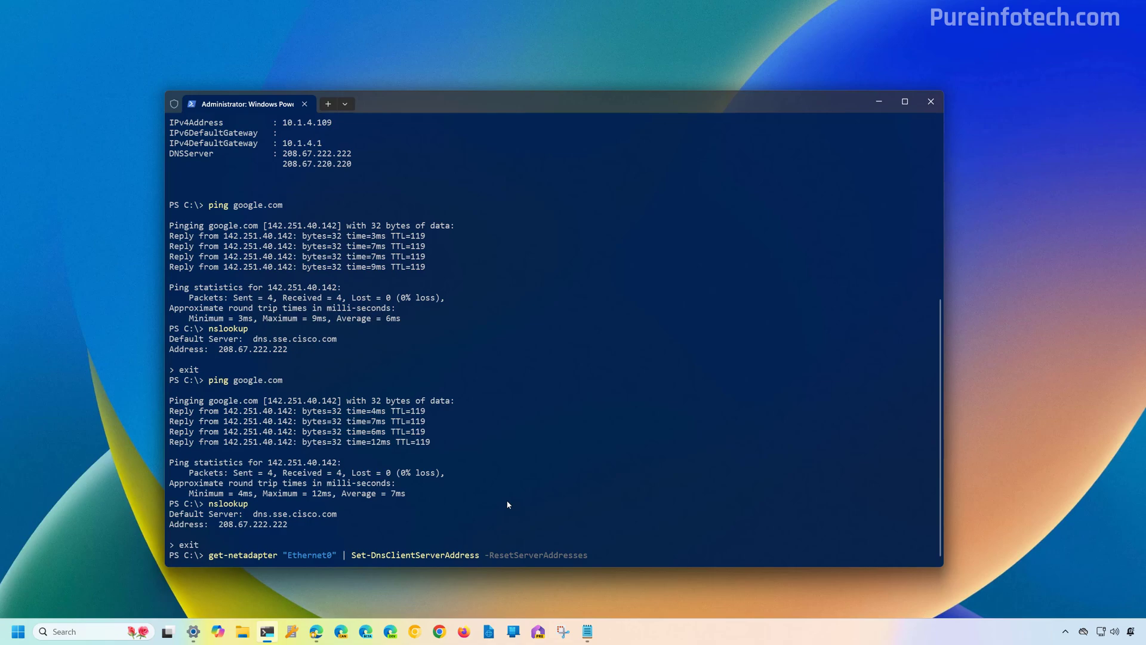
pyautogui.press('Return')
pyautogui.write('Get-NetIPConfiguration')
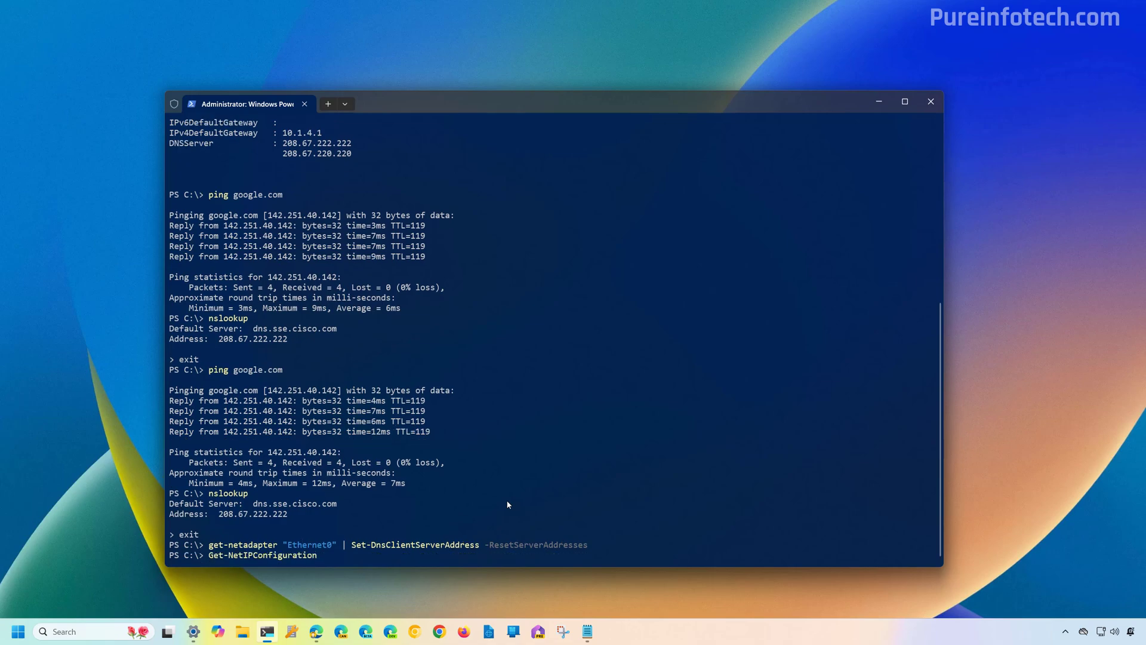
pyautogui.press('Return')
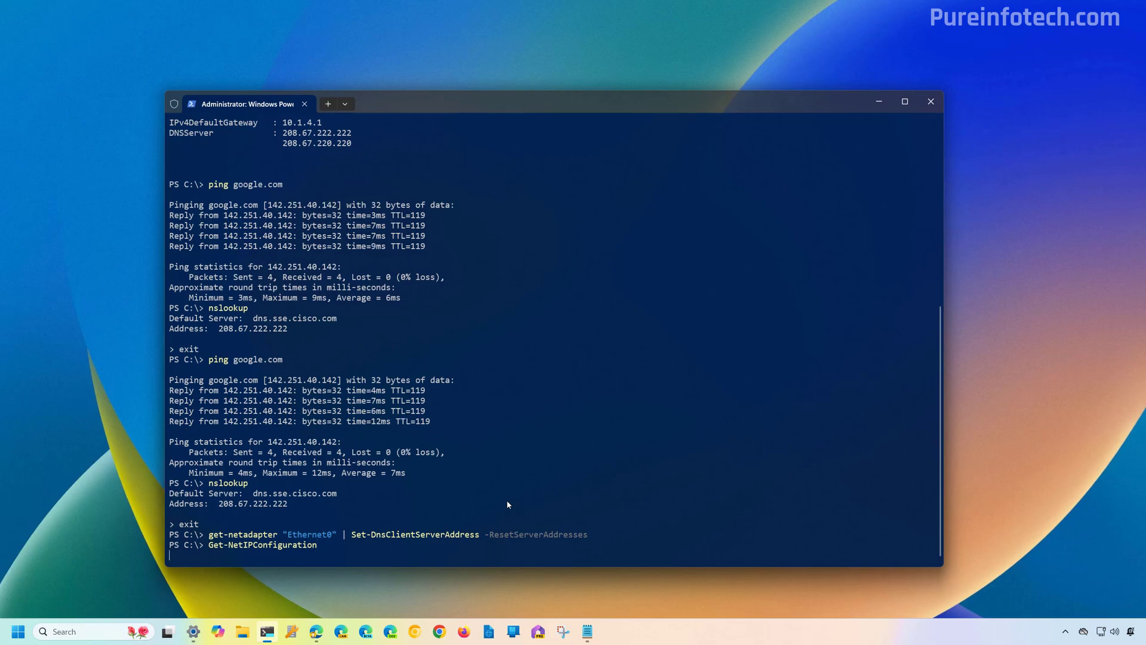